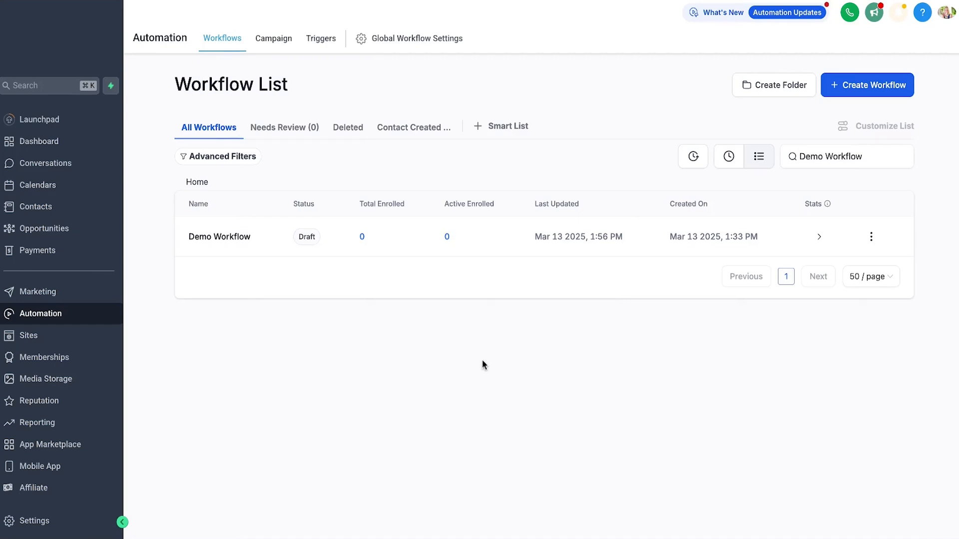
- Create a new workflow from scratch and name it Appointments
left_click(873, 93)
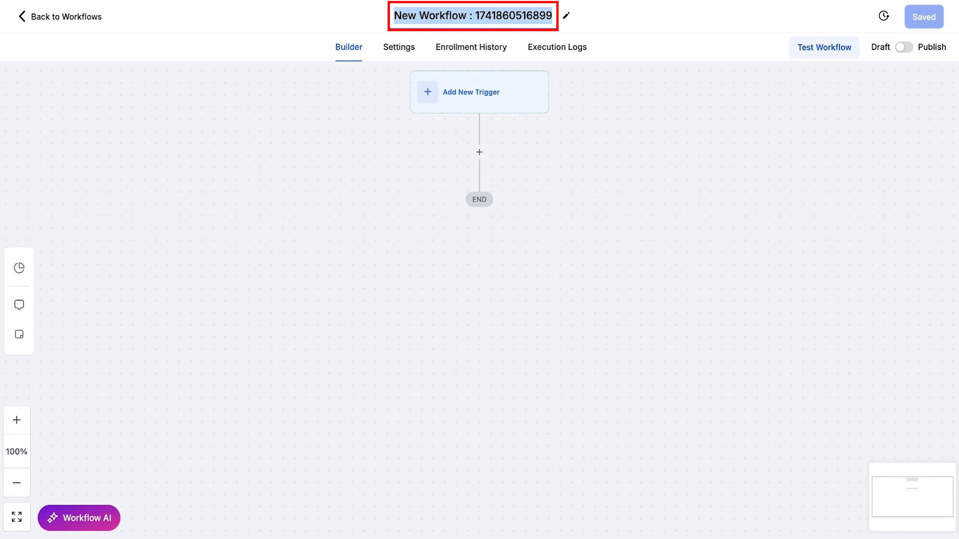
type("Appointments")
left_click(666, 79)
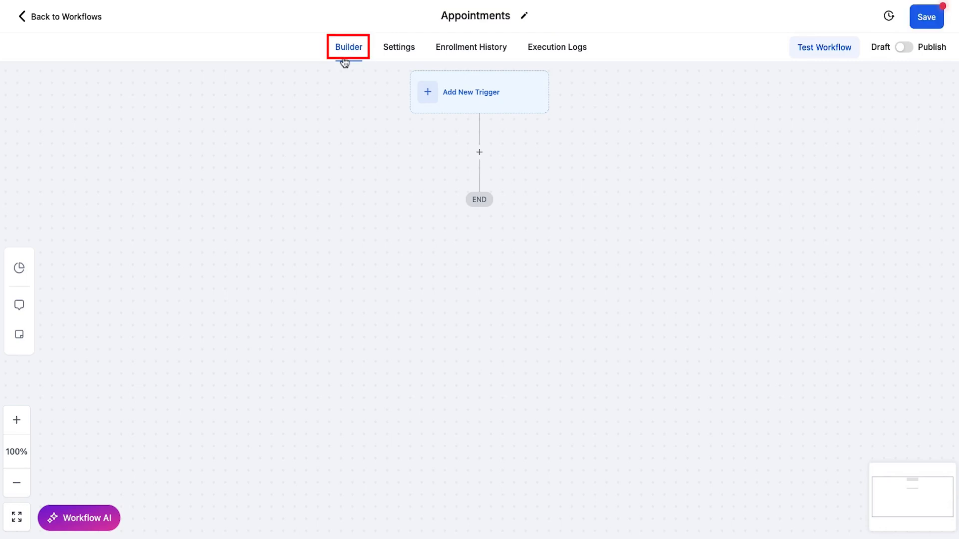
scroll(367, 130, "up", 1)
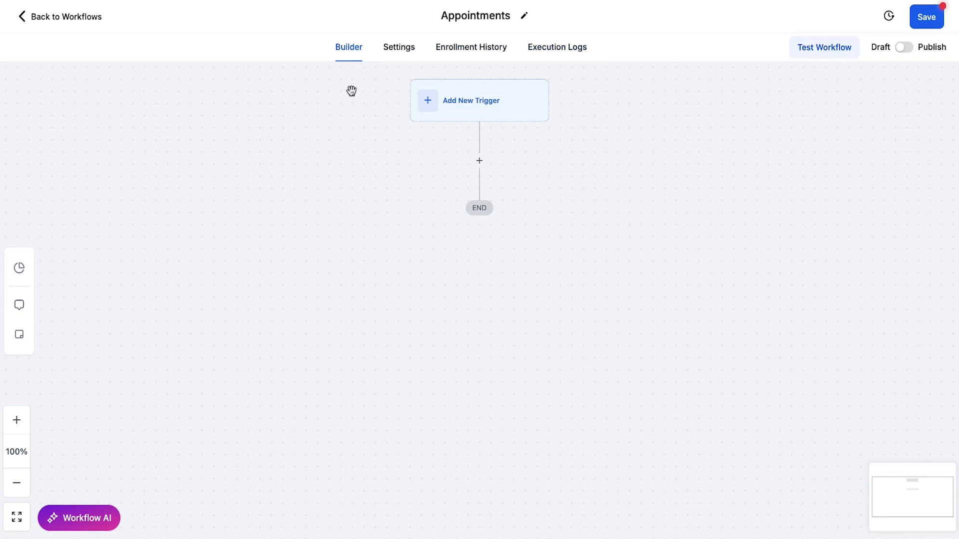
- Open the workflow settings and review the contact options Allow re-entry, Allow multiple opportunities and Stop on response
left_click(395, 52)
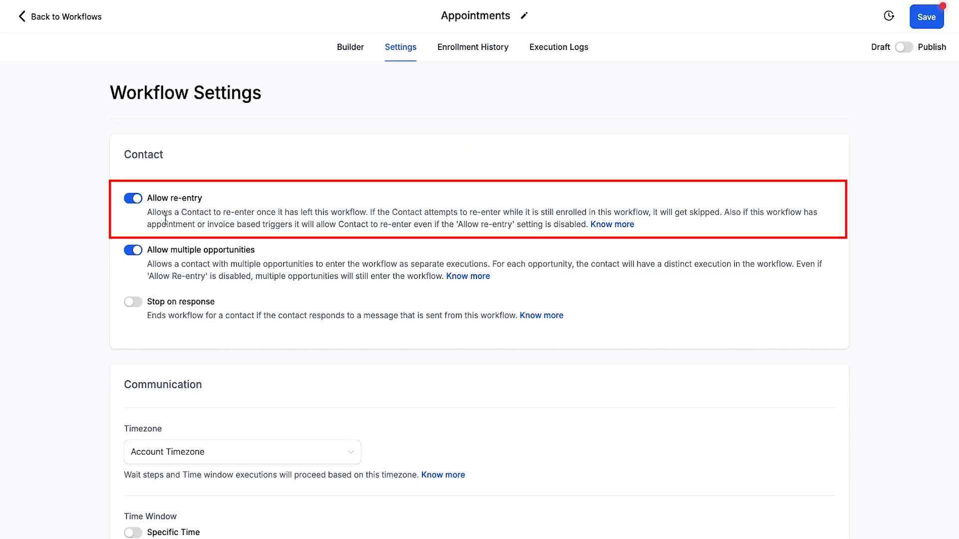
left_click_drag(148, 200, 197, 197)
left_click(188, 214)
left_click(131, 199)
left_click_drag(147, 198, 203, 198)
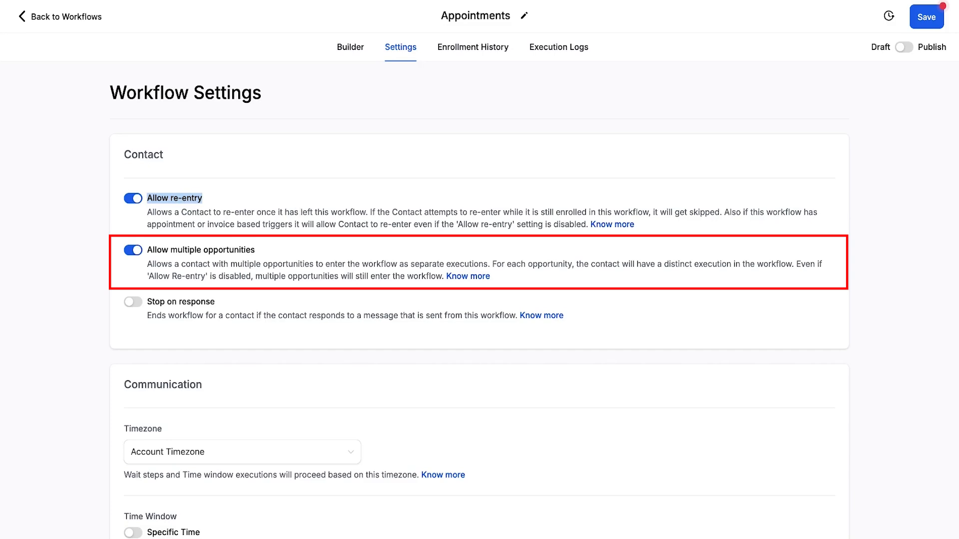
left_click(149, 301)
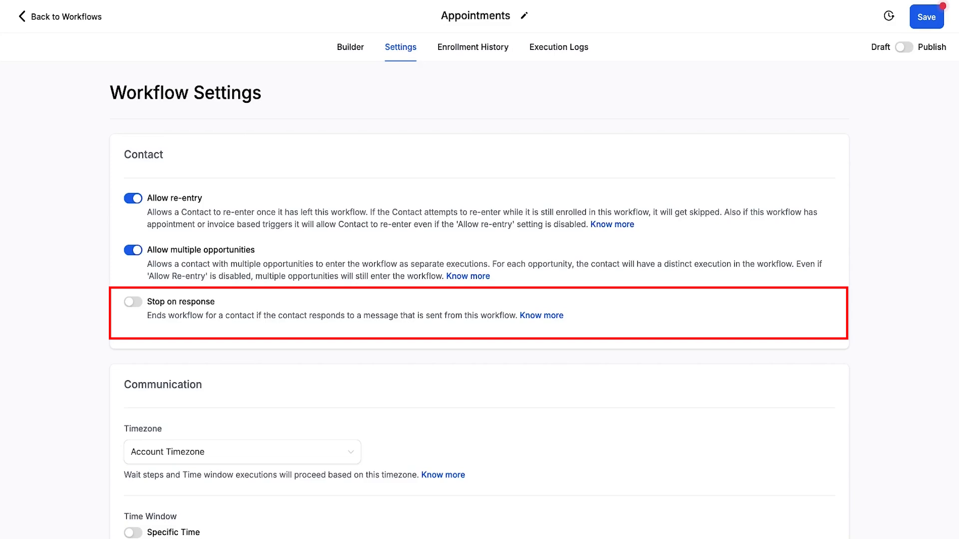
- Enable the Specific Time window in the communication settings to view its time and day options, and disable it again
scroll(238, 317, "down", 5)
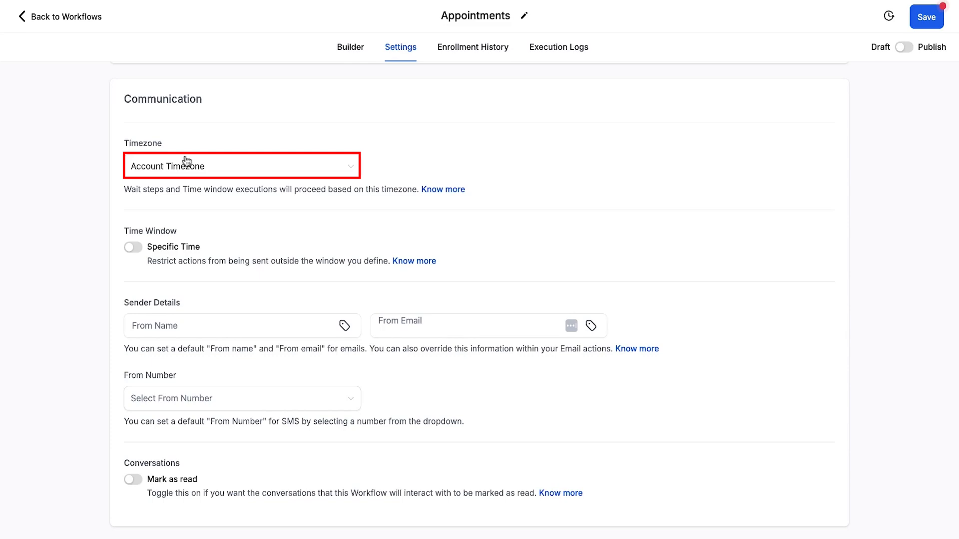
scroll(155, 213, "down", 1)
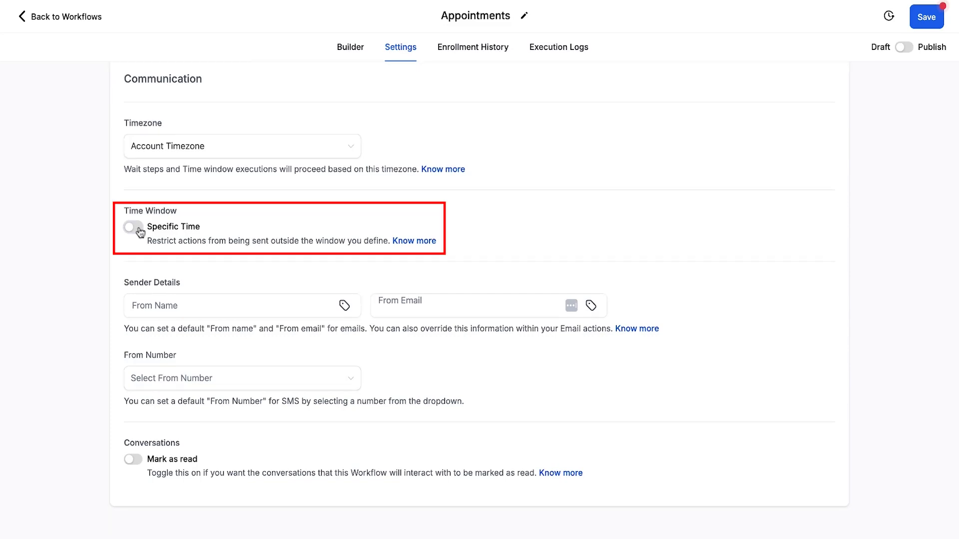
left_click(139, 231)
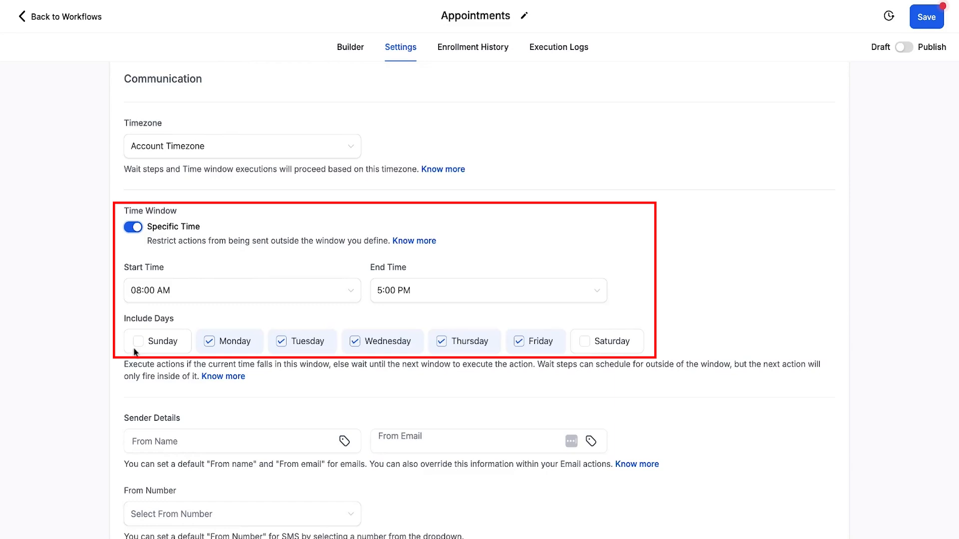
left_click(133, 227)
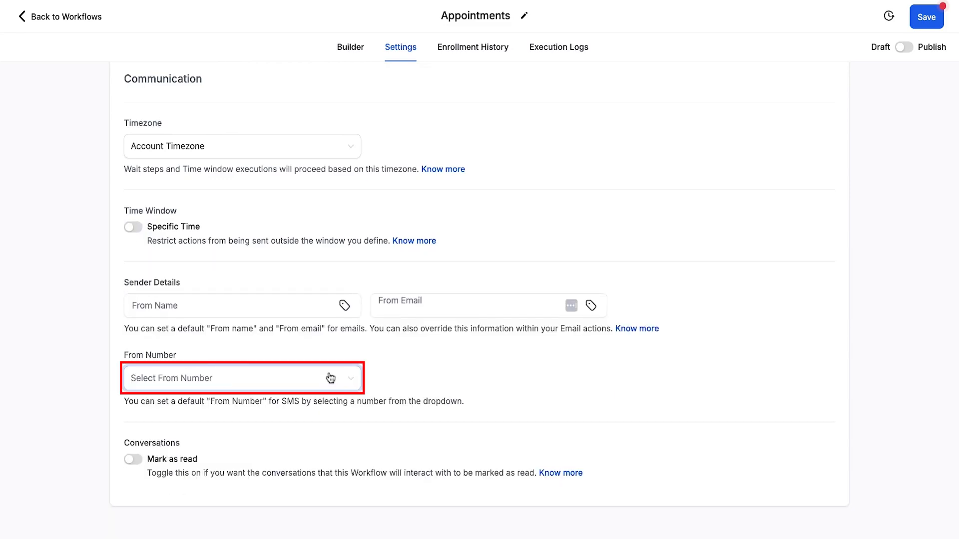
- Examine the default From Number setting for SMS and the Mark as read option for conversations
left_click_drag(123, 355, 175, 355)
left_click(191, 357)
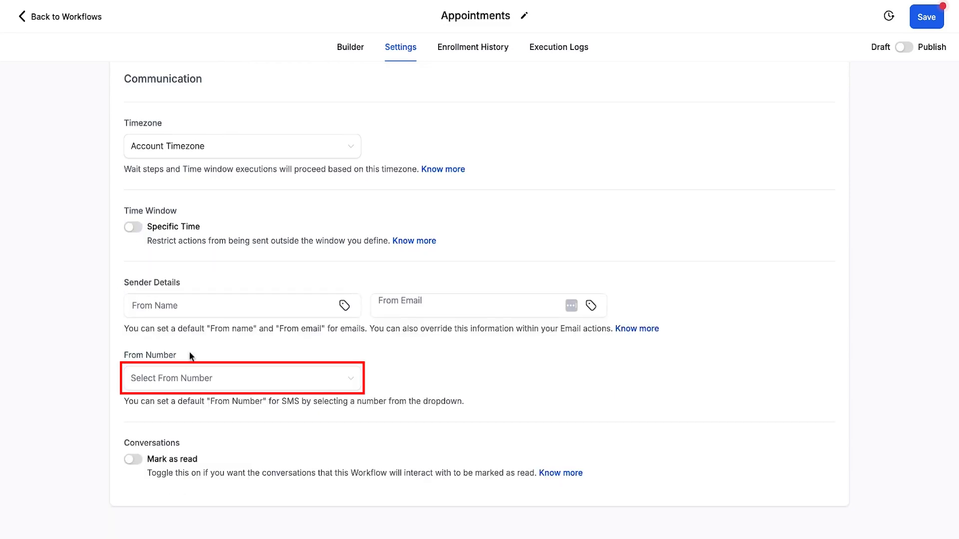
left_click(354, 381)
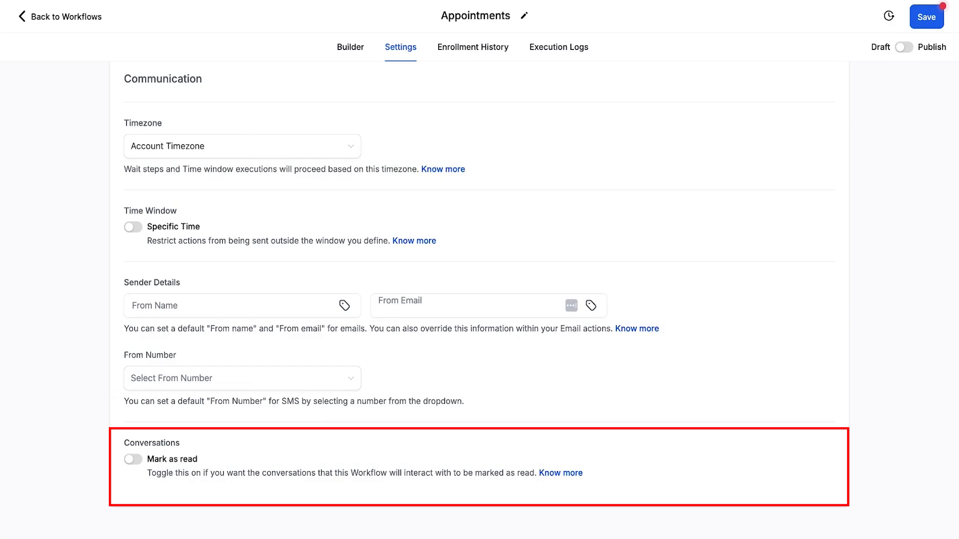
left_click(133, 460)
scroll(466, 249, "up", 10)
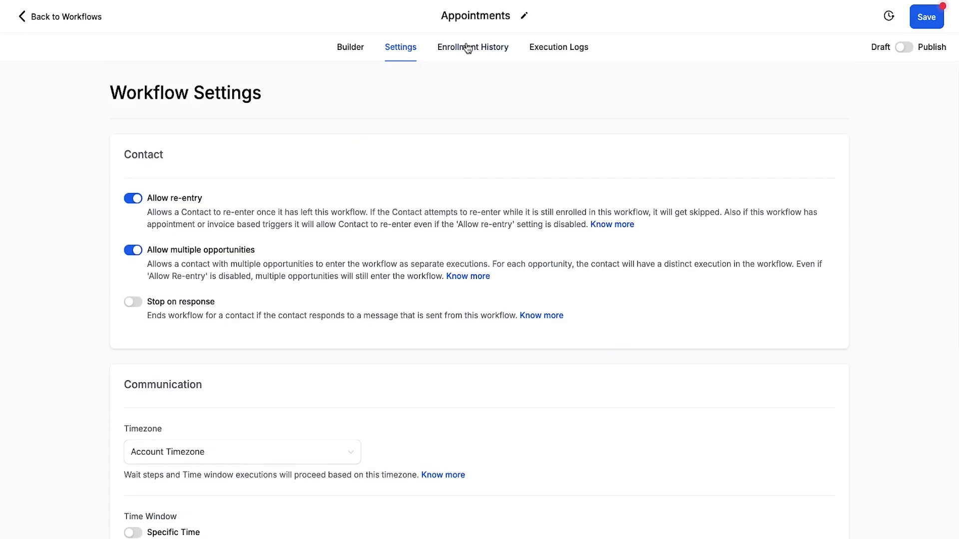
- Open the workflow's enrollment history and look through the event types available for filtering
left_click(454, 49)
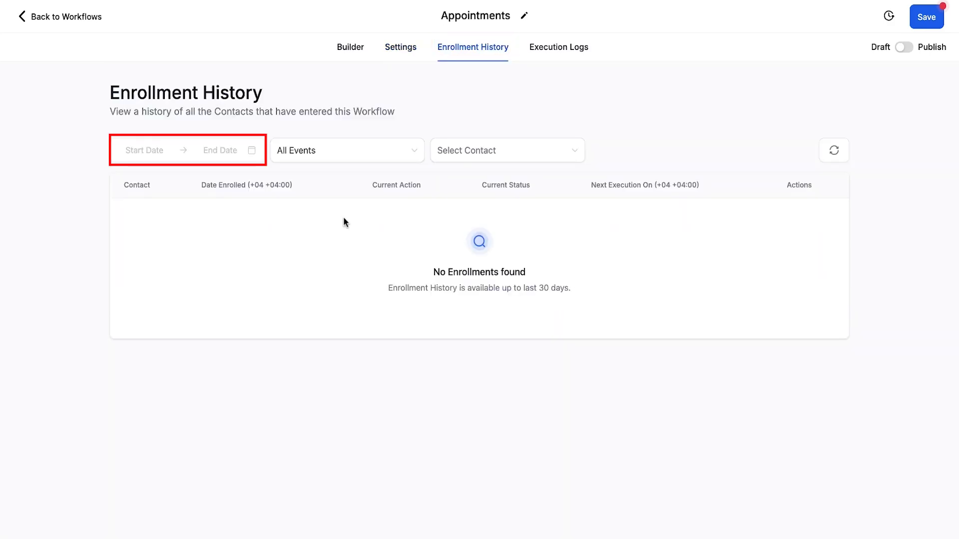
left_click(412, 154)
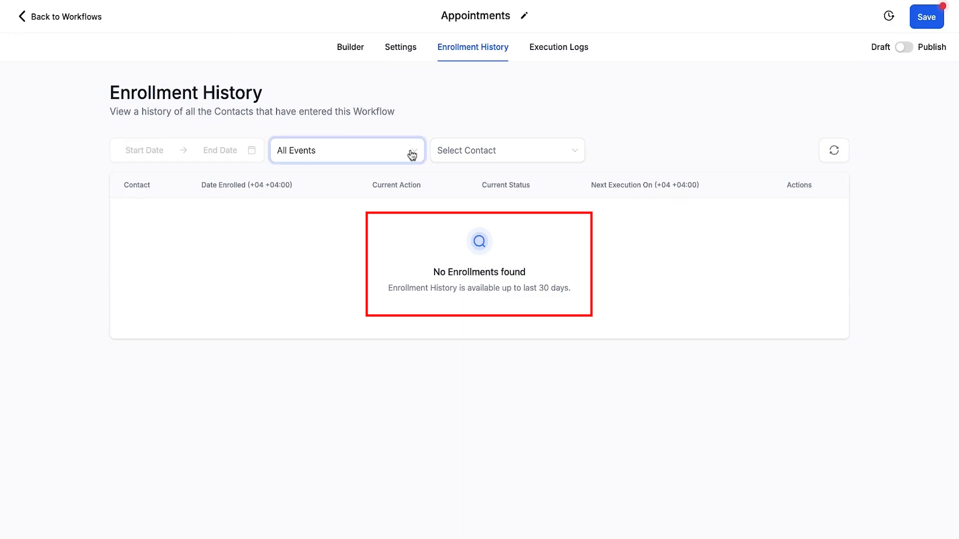
left_click(414, 154)
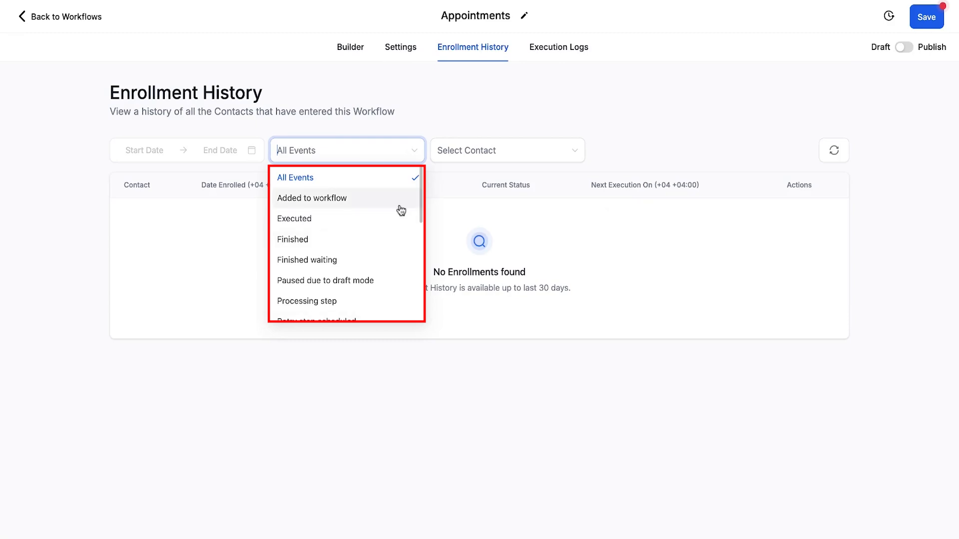
scroll(401, 210, "down", 3)
scroll(403, 242, "down", 3)
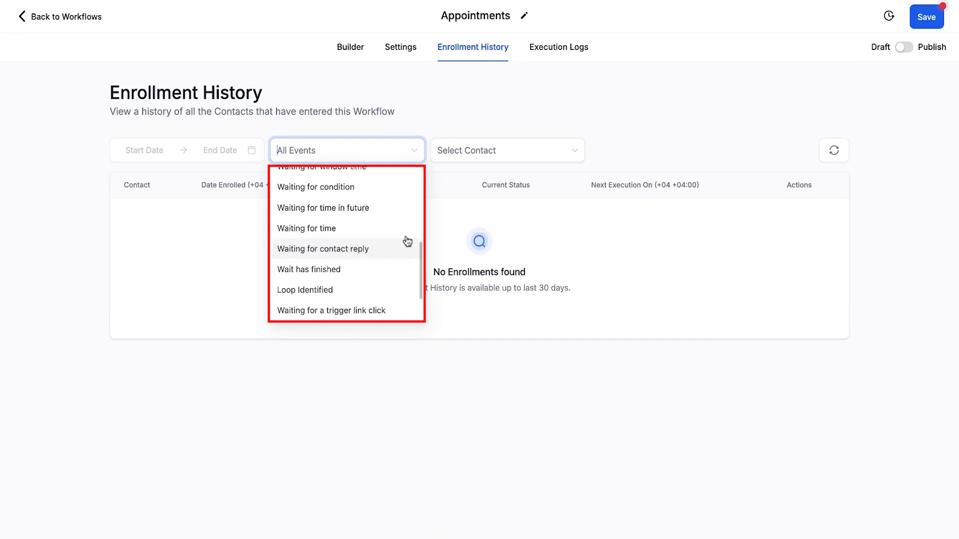
- Filter the enrollment history by a contact found by last name, and view the workflow's execution logs
left_click(580, 155)
type("dahmen")
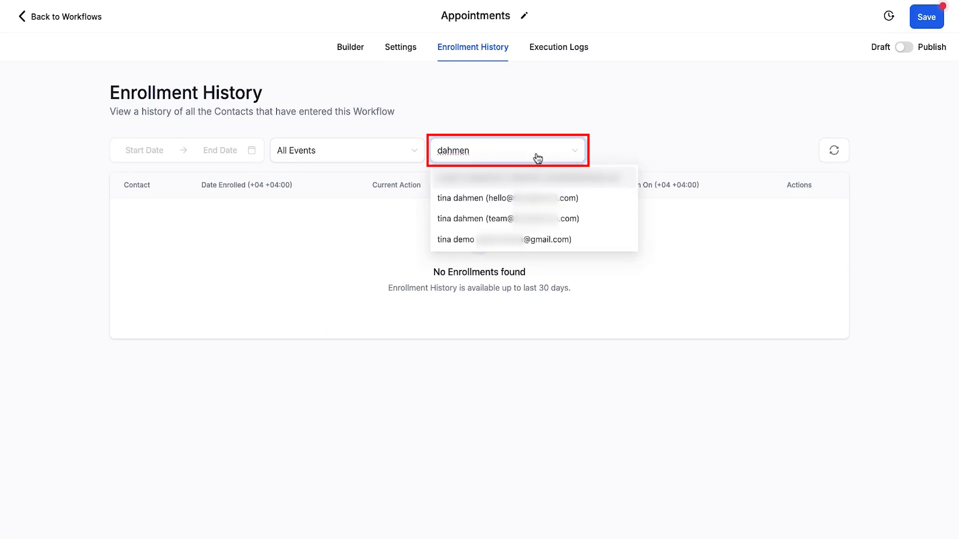
left_click(558, 240)
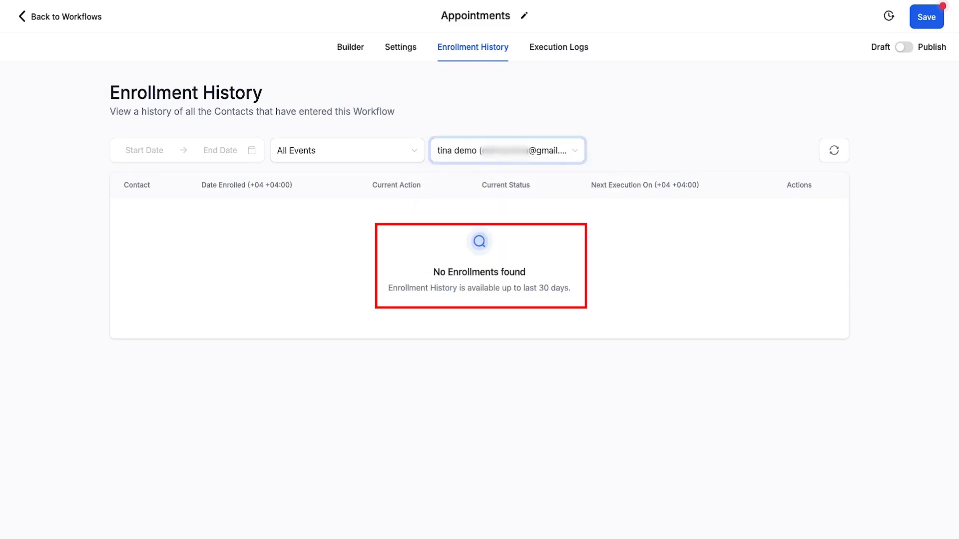
left_click(567, 60)
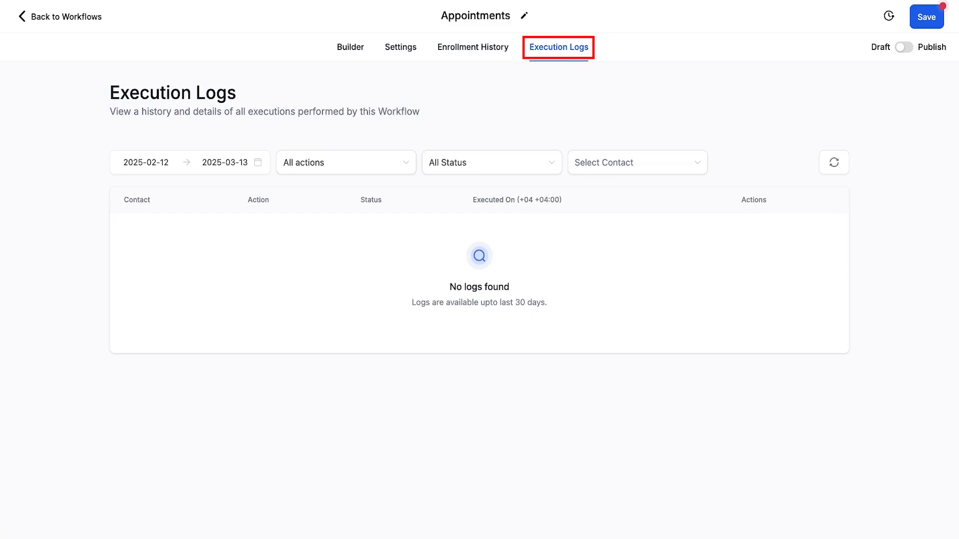
- Return to the workflow builder and start adding a new trigger
left_click(349, 47)
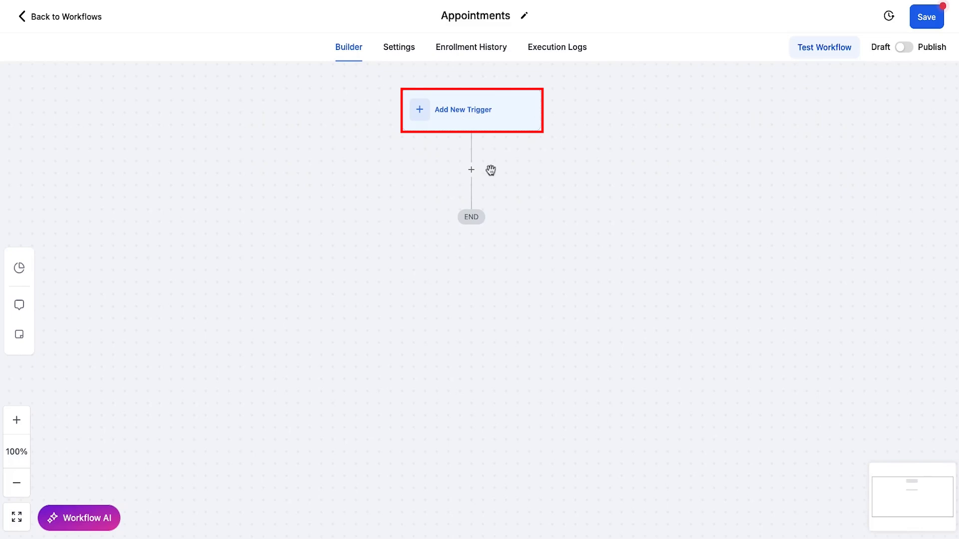
left_click(471, 170)
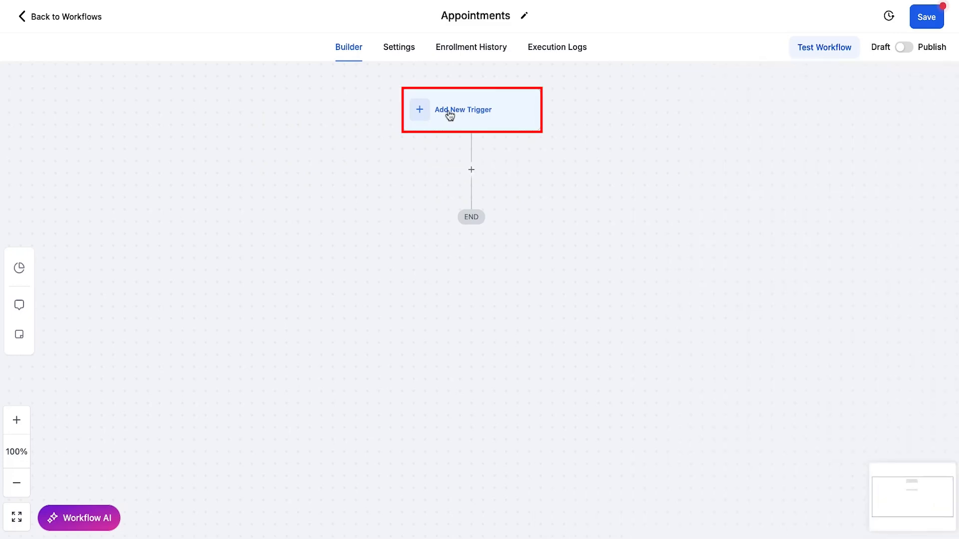
left_click(476, 113)
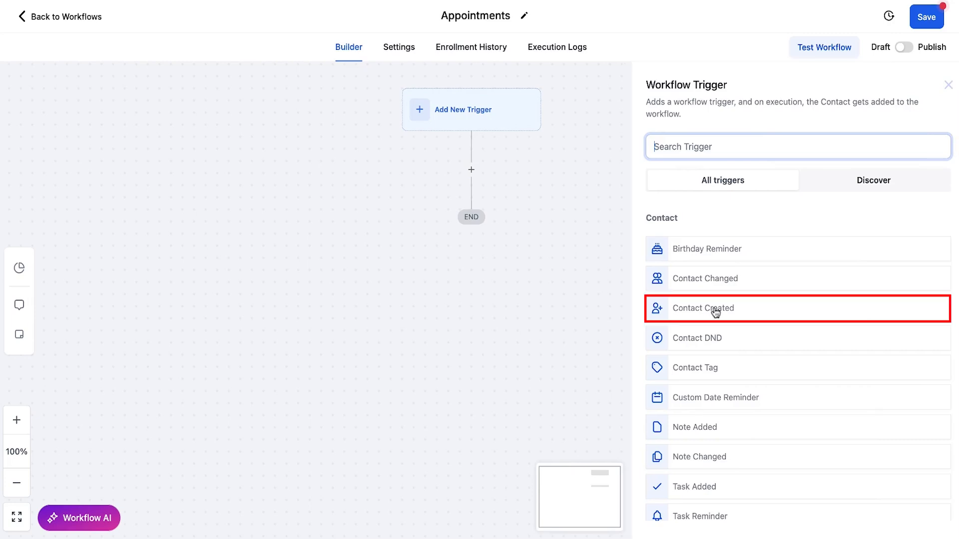
- Examine the available triggers in the Contact and Events categories
scroll(780, 314, "down", 1)
scroll(781, 313, "down", 1)
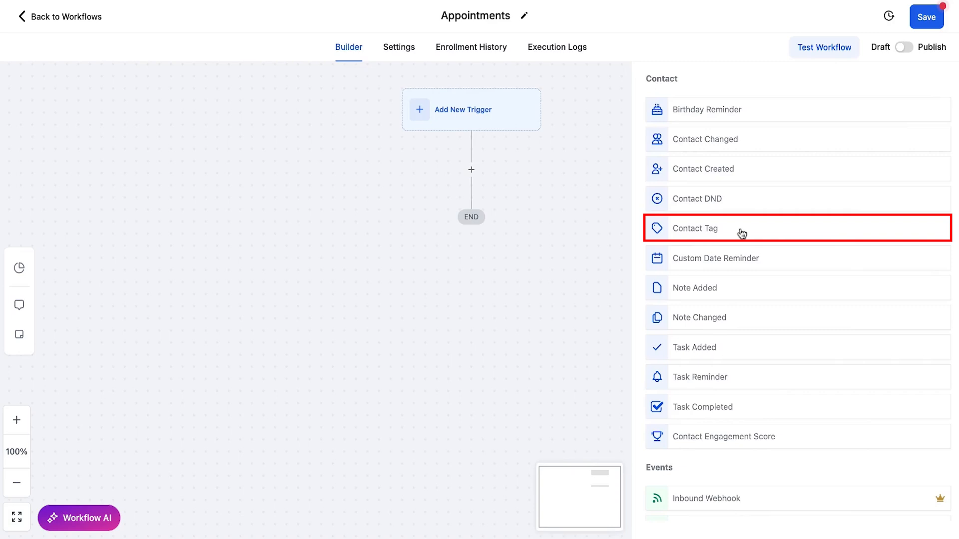
scroll(743, 234, "down", 1)
scroll(775, 292, "down", 2)
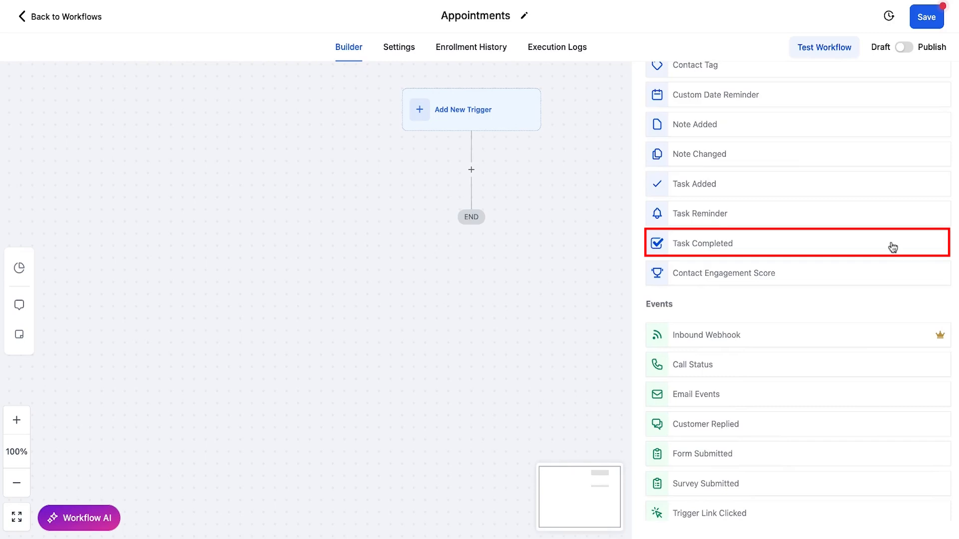
scroll(893, 247, "down", 3)
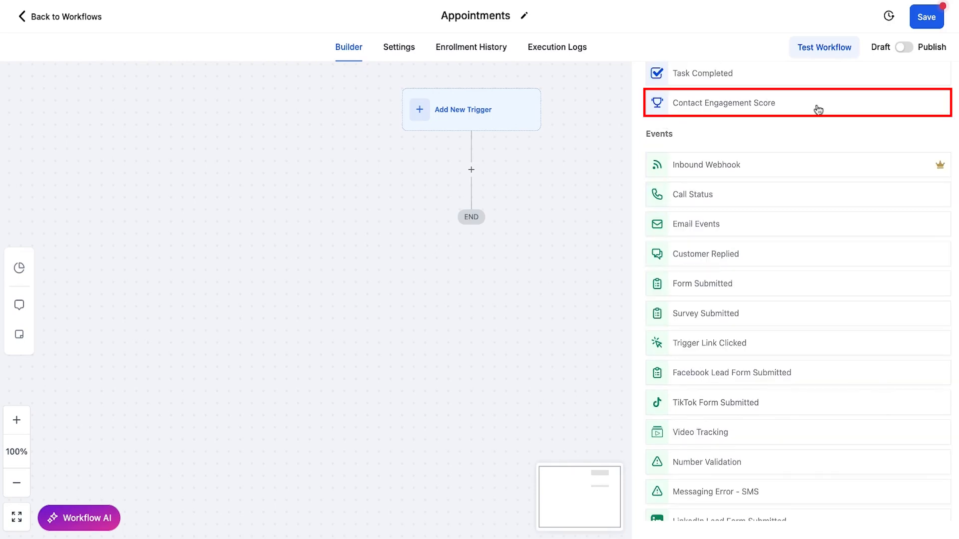
scroll(819, 109, "down", 1)
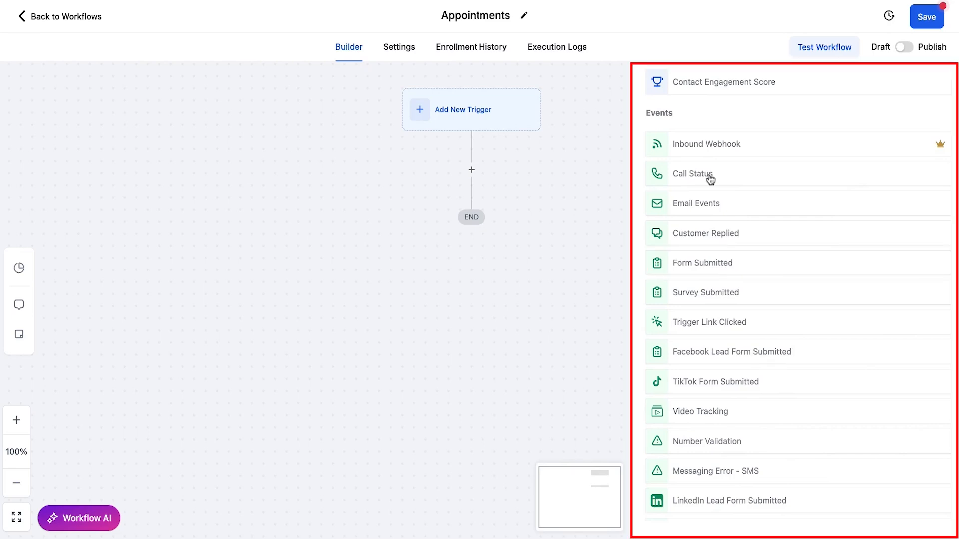
scroll(752, 364, "down", 3)
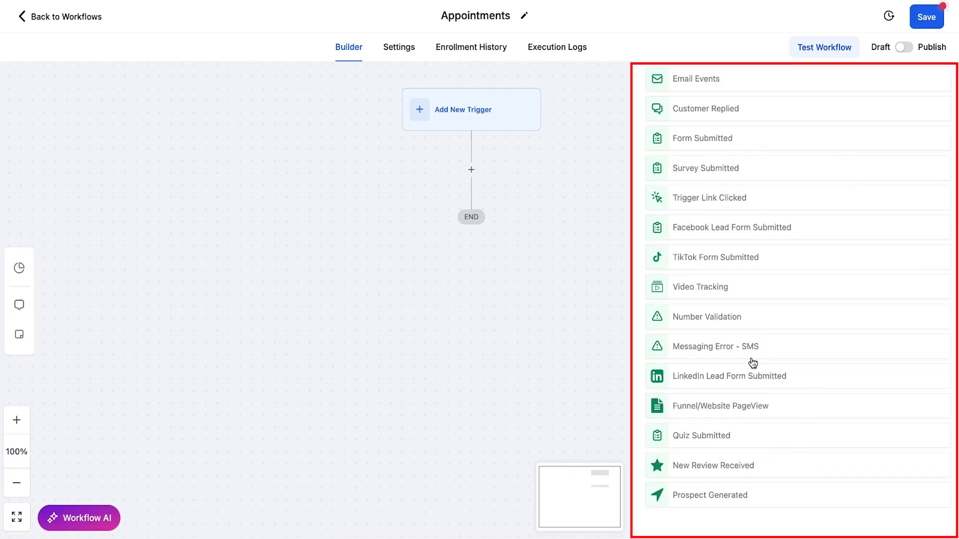
- Examine the available triggers in the Appointments and Opportunities categories
scroll(752, 364, "down", 4)
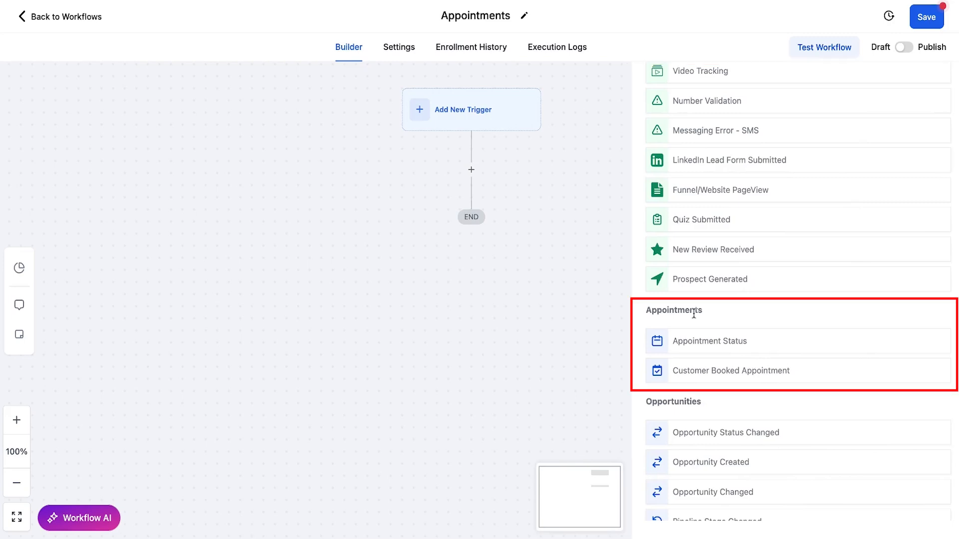
left_click_drag(702, 313, 647, 313)
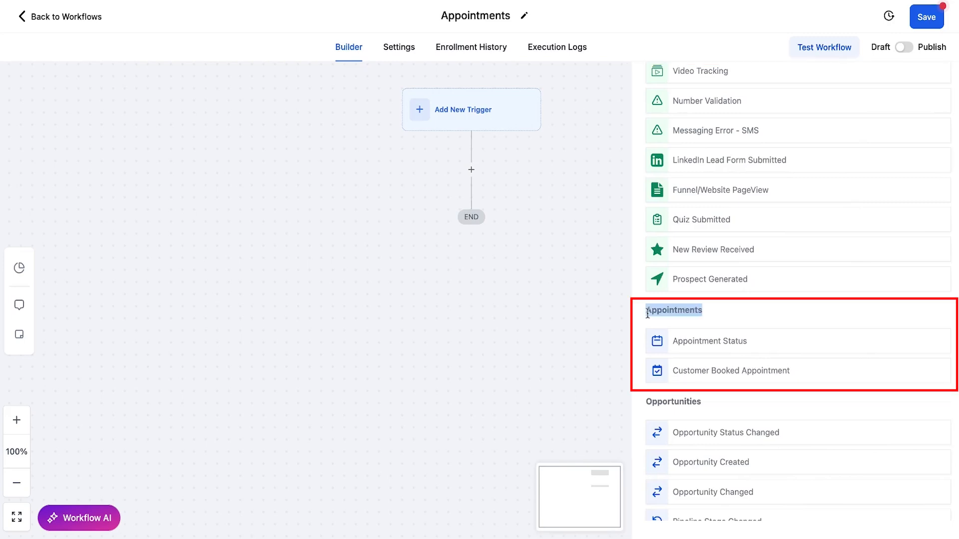
left_click(720, 313)
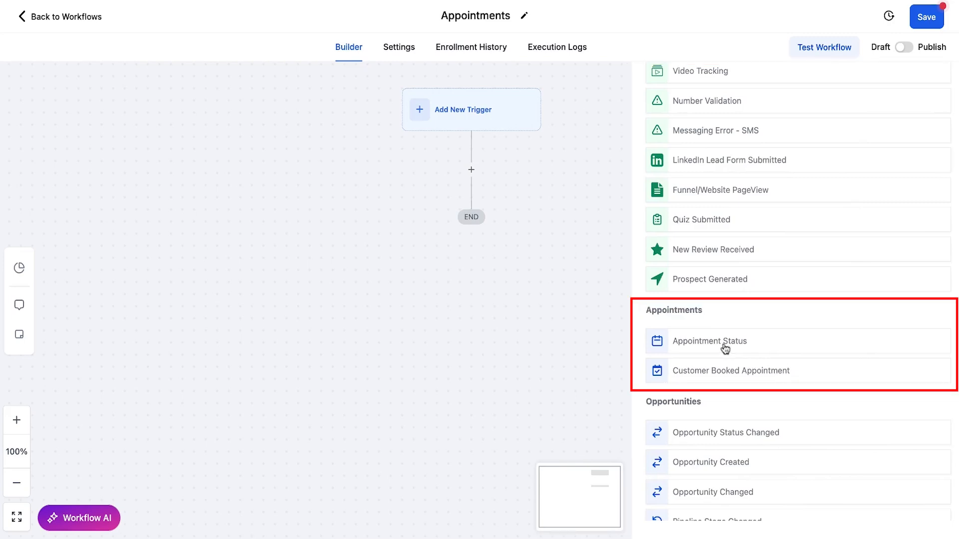
scroll(789, 347, "down", 4)
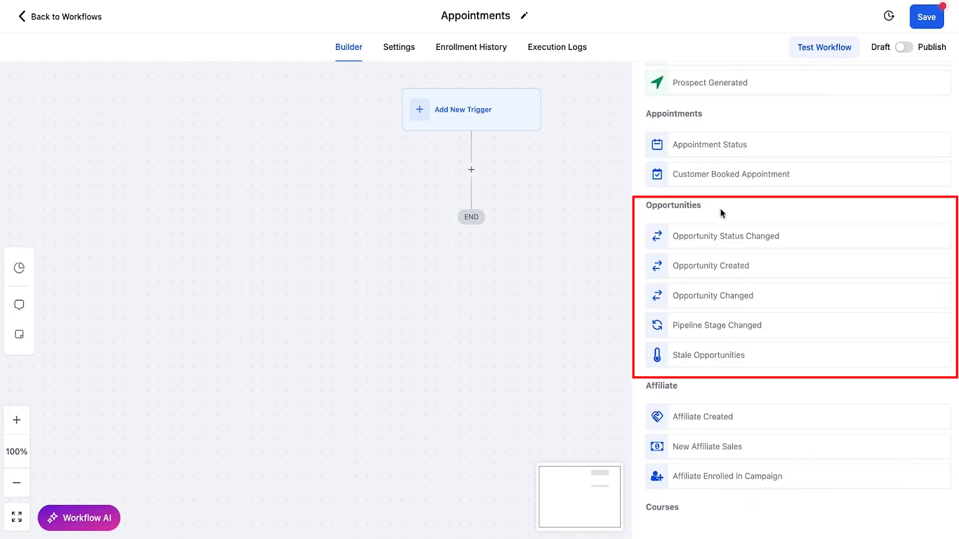
left_click_drag(646, 209, 733, 205)
left_click(732, 205)
- Examine the available triggers in the Affiliate and Courses categories
scroll(785, 354, "down", 2)
scroll(785, 352, "down", 2)
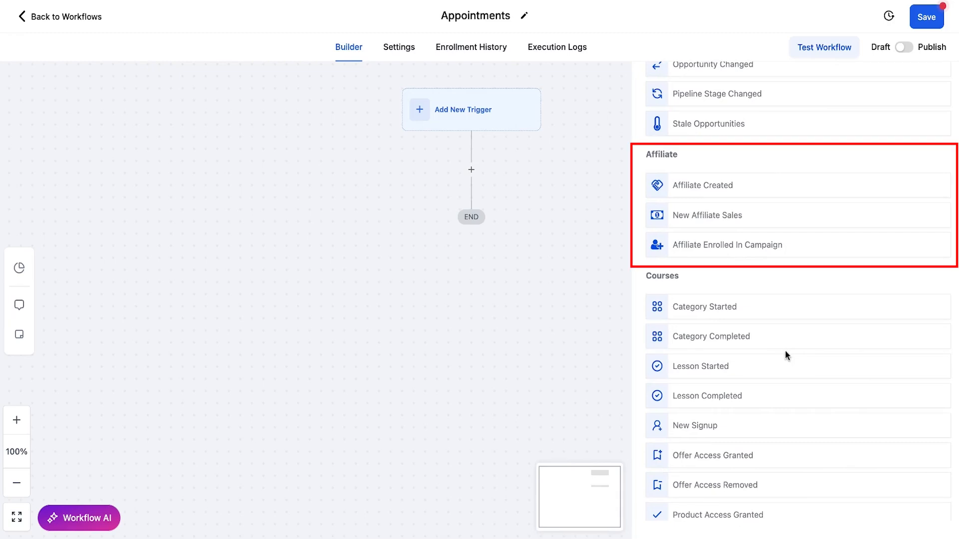
left_click_drag(647, 160, 700, 158)
left_click_drag(646, 278, 679, 278)
scroll(736, 285, "down", 1)
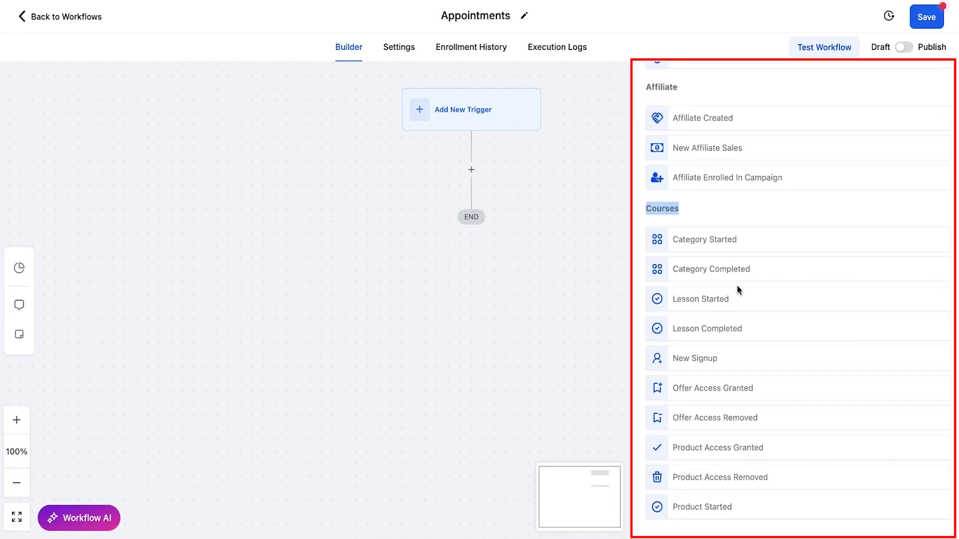
- Examine the available triggers in the Payments, Shopify and IVR categories
scroll(812, 302, "down", 2)
scroll(752, 338, "down", 3)
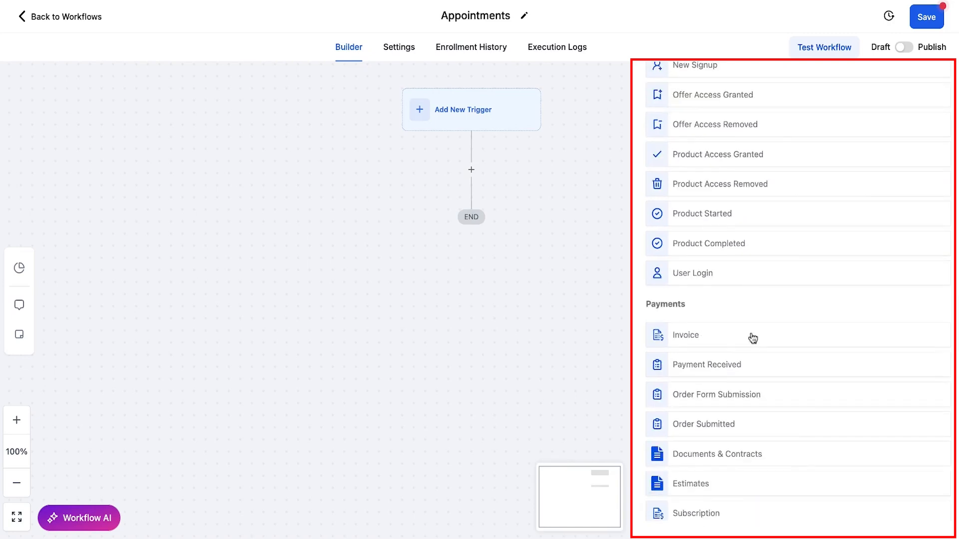
scroll(753, 338, "down", 3)
scroll(790, 172, "down", 1)
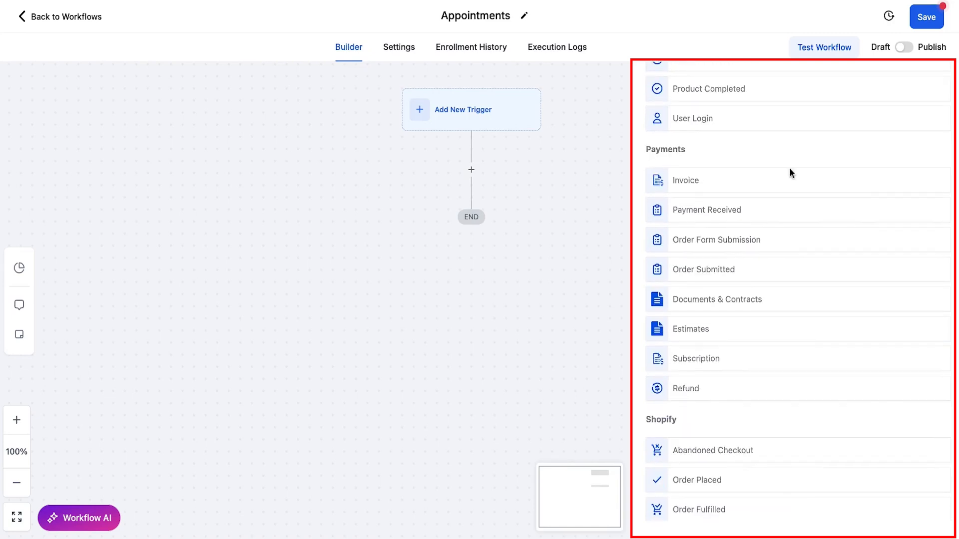
scroll(790, 172, "down", 1)
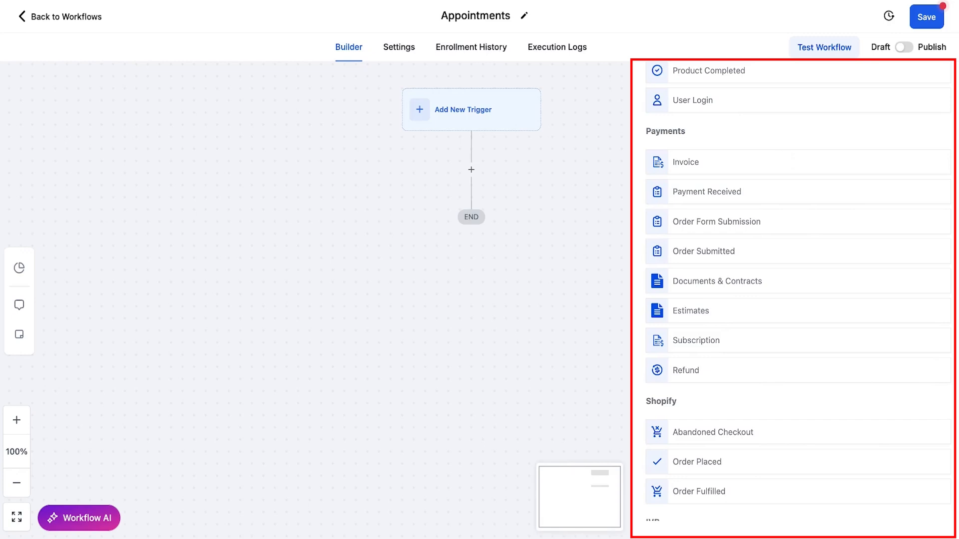
scroll(809, 284, "down", 3)
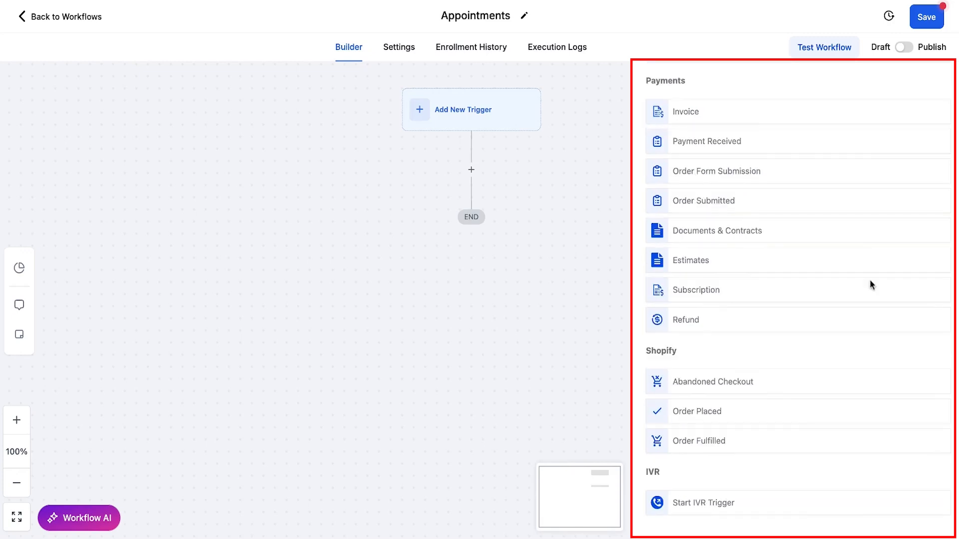
scroll(793, 292, "down", 4)
scroll(794, 292, "down", 2)
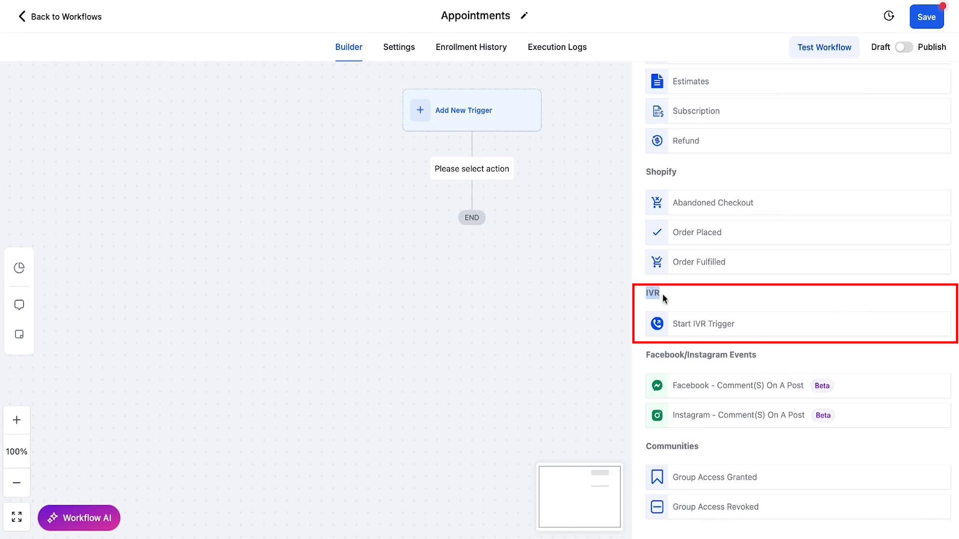
- Examine the available triggers in the Facebook/Instagram Events, Communities and Certificates categories
scroll(662, 294, "down", 2)
scroll(661, 295, "down", 1)
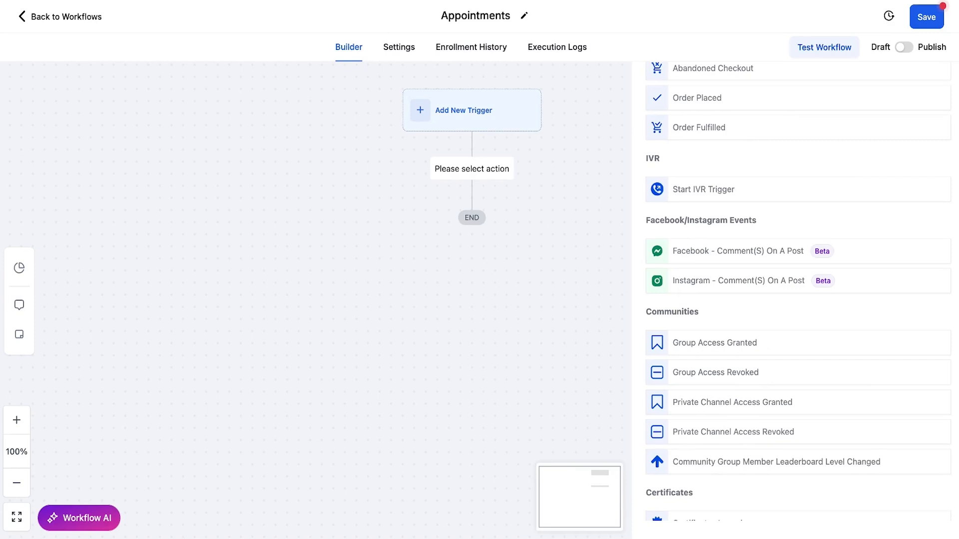
scroll(862, 280, "down", 2)
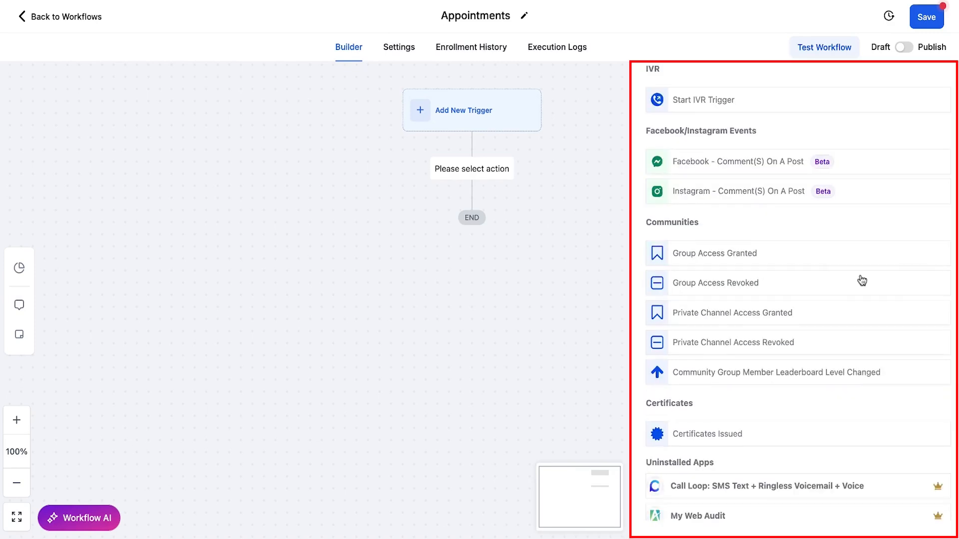
scroll(862, 281, "down", 1)
scroll(900, 256, "down", 1)
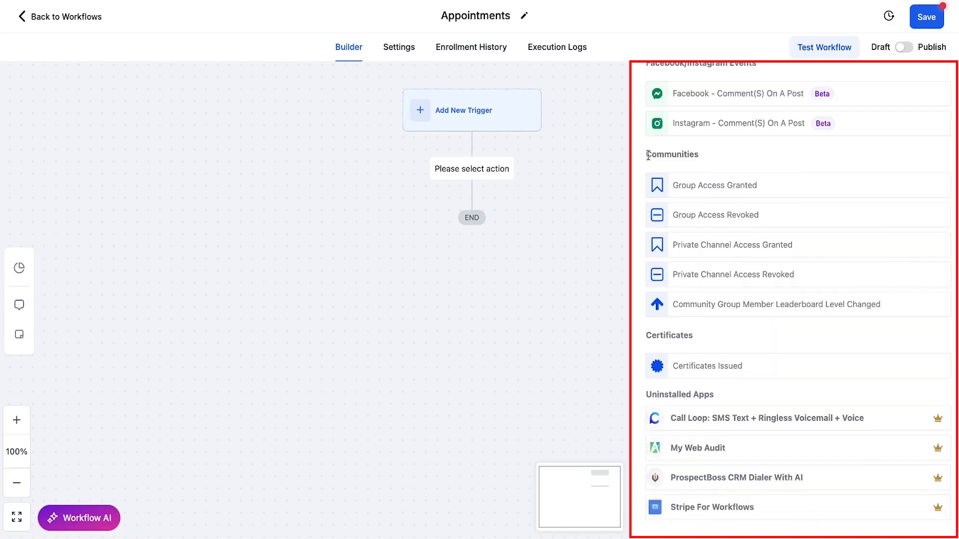
scroll(890, 260, "down", 3)
scroll(888, 260, "down", 1)
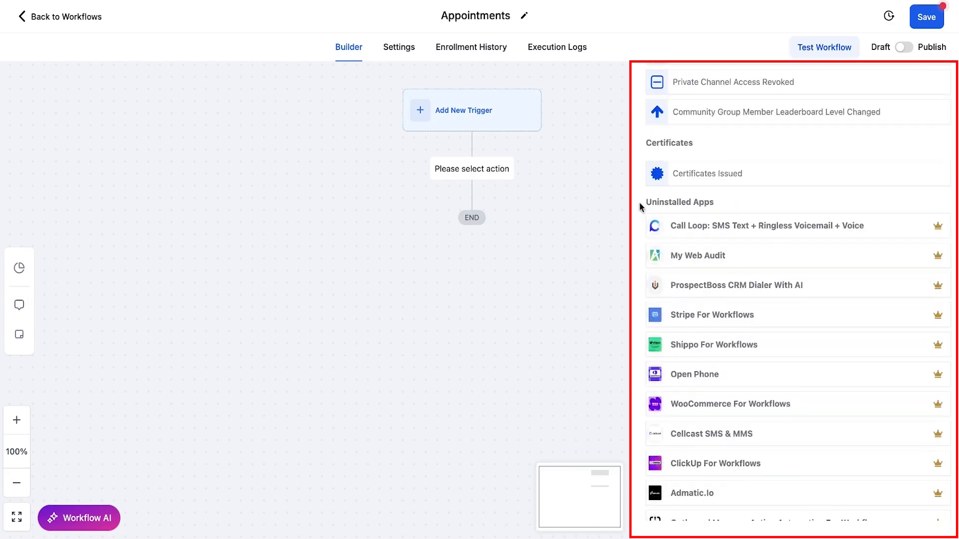
- Check the premium marker explanation on the Call Loop entry under Uninstalled Apps
scroll(802, 299, "up", 4)
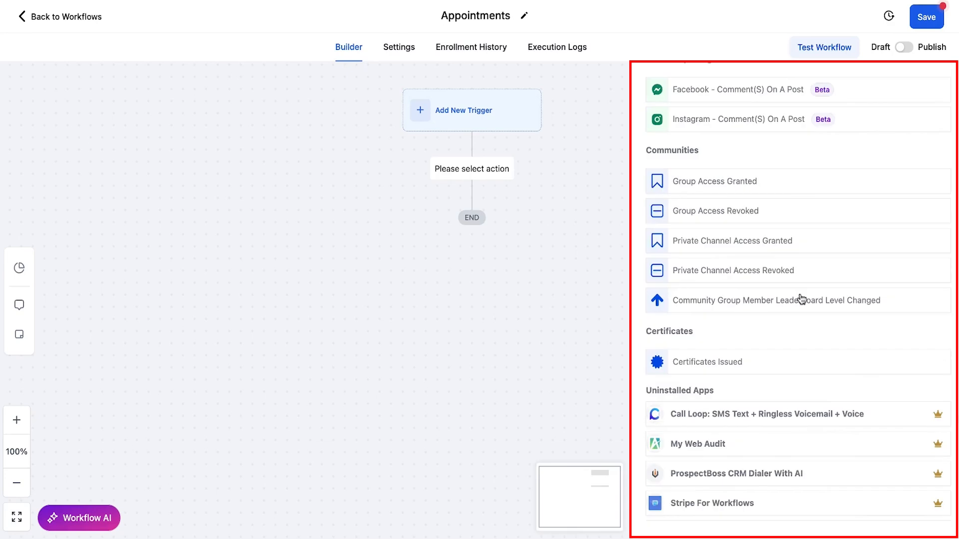
scroll(801, 299, "down", 2)
mouse_move(938, 304)
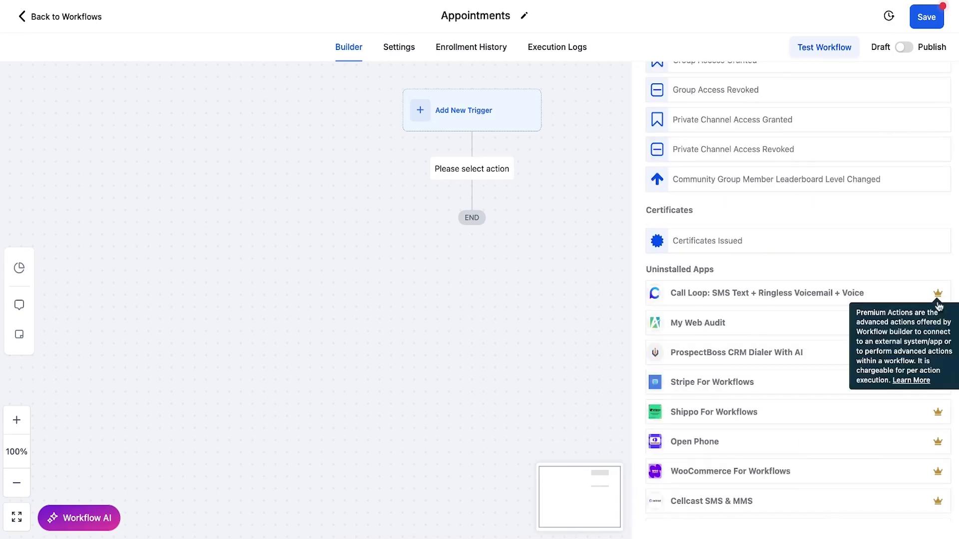
scroll(930, 308, "down", 2)
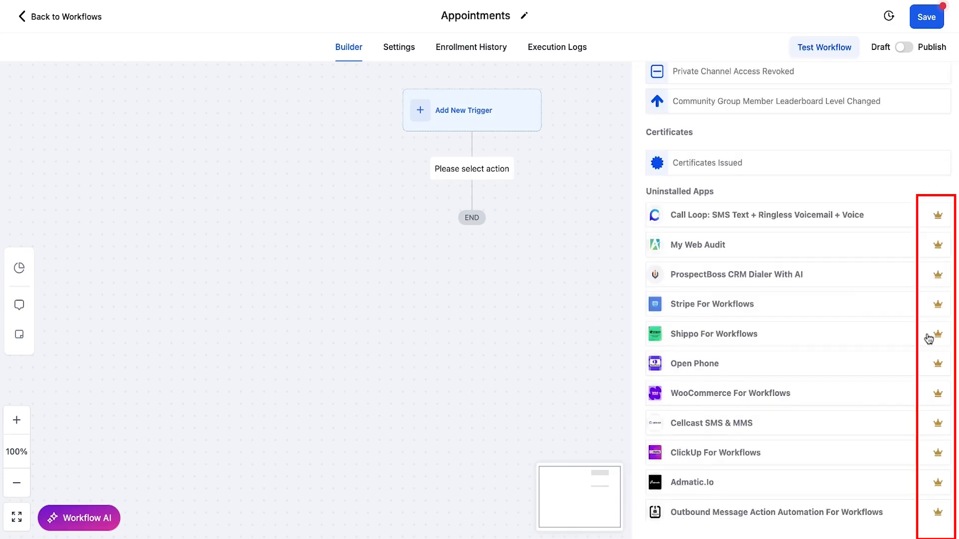
scroll(928, 339, "up", 1)
mouse_move(939, 263)
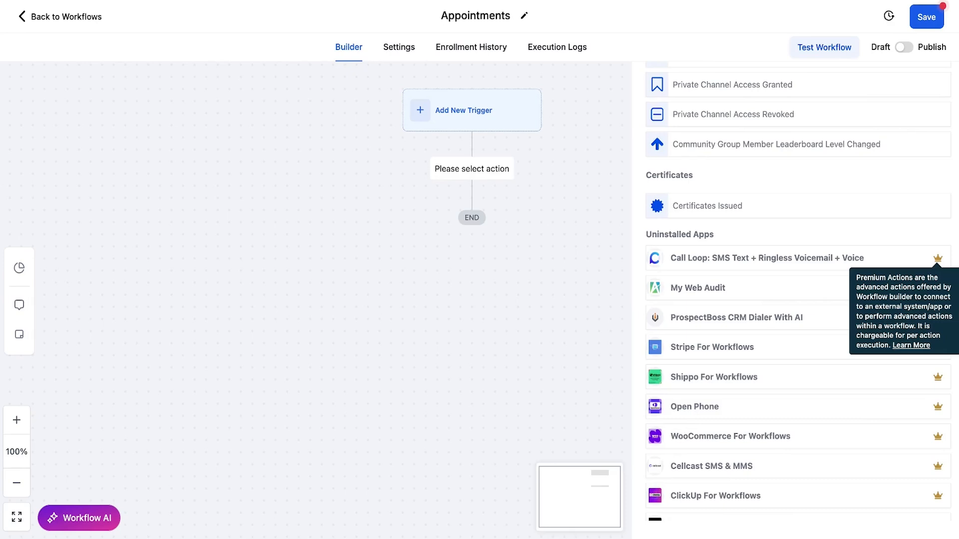
- Examine the rest of the premium Uninstalled Apps triggers, including the marker on Outbound Message Action Automation For Workflows
scroll(799, 300, "up", 15)
scroll(799, 300, "down", 4)
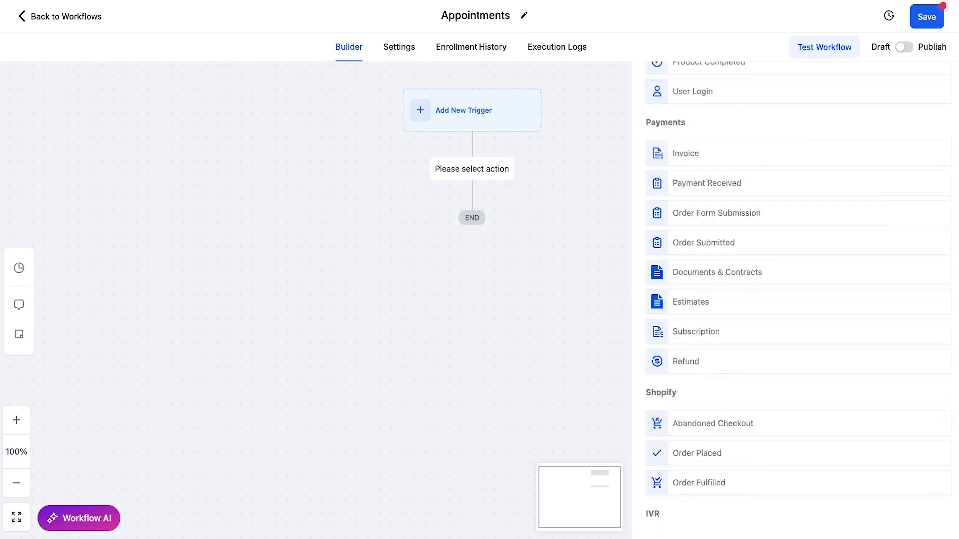
scroll(798, 300, "down", 10)
scroll(832, 333, "down", 1)
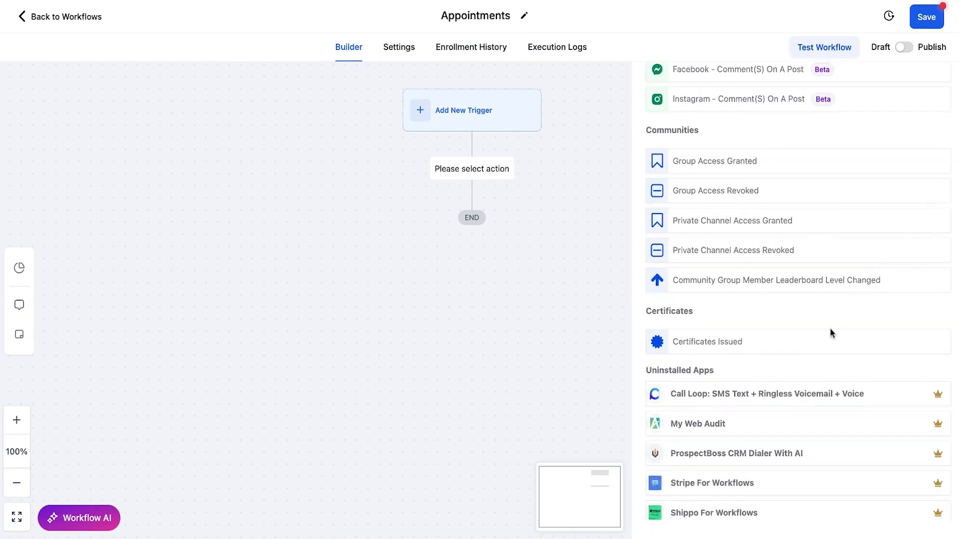
scroll(829, 310, "down", 4)
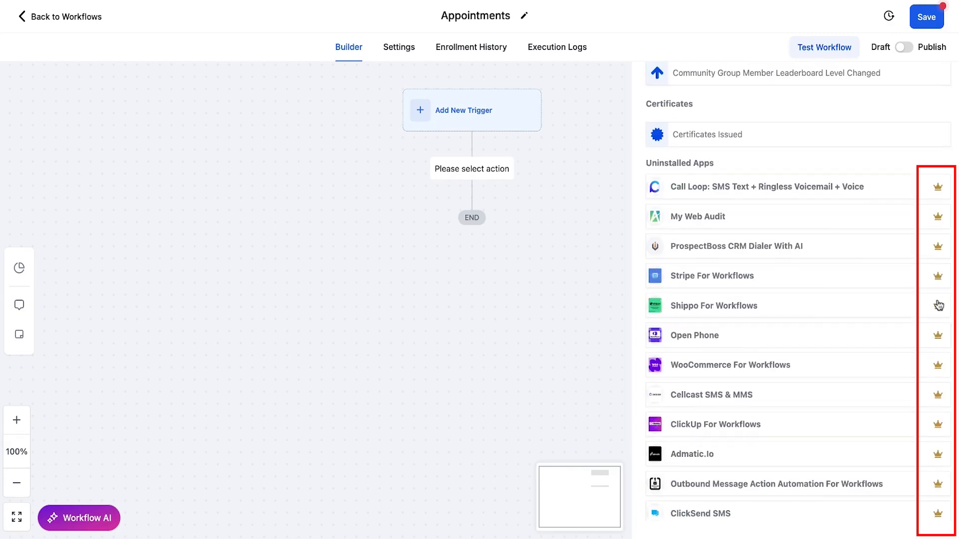
scroll(942, 244, "down", 3)
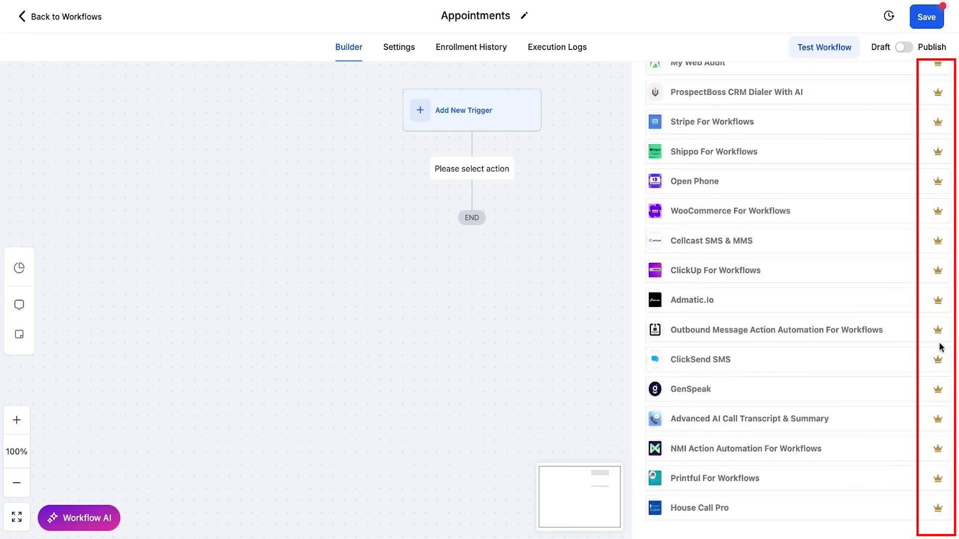
scroll(941, 347, "down", 2)
mouse_move(941, 234)
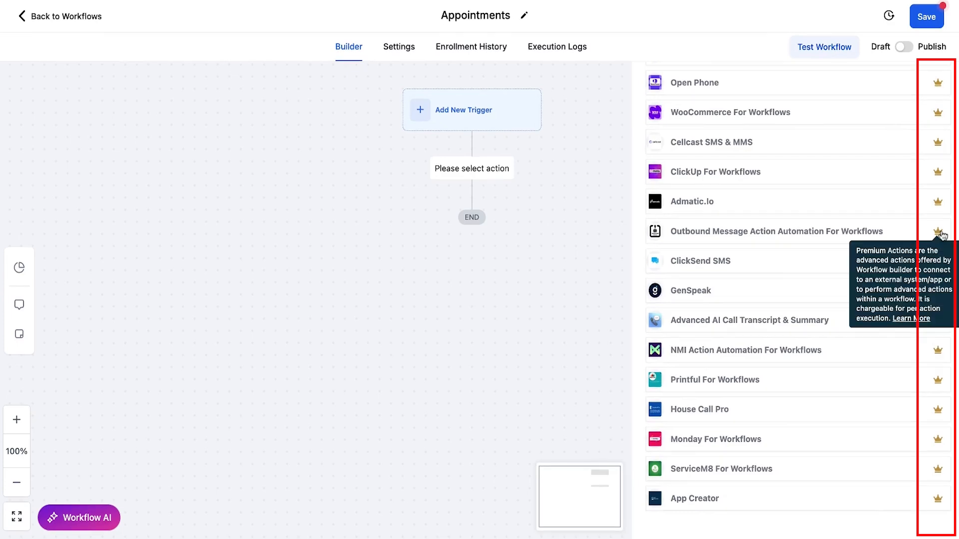
- Search the triggers for "appointment" and choose Customer Booked Appointment as the workflow trigger
scroll(942, 235, "up", 8)
scroll(944, 241, "up", 20)
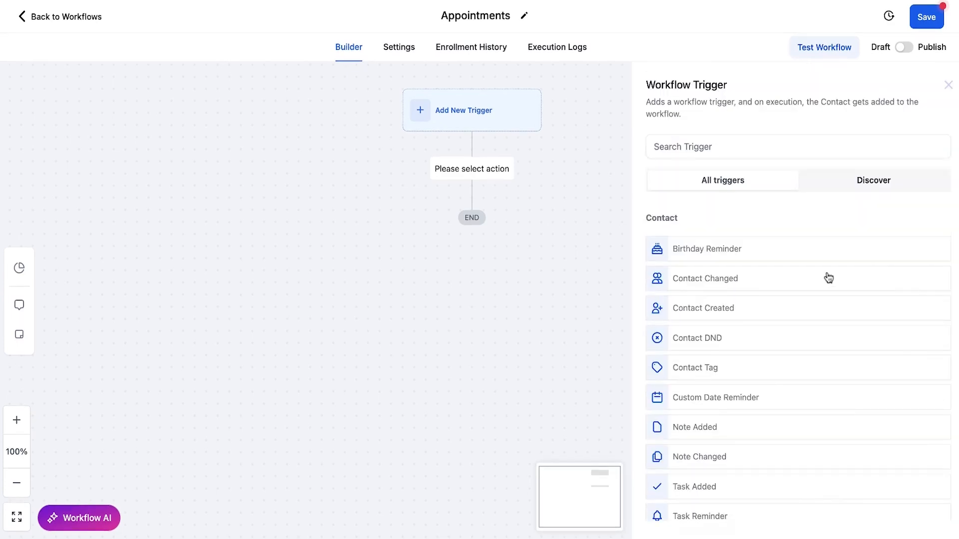
left_click(694, 146)
type("appointment")
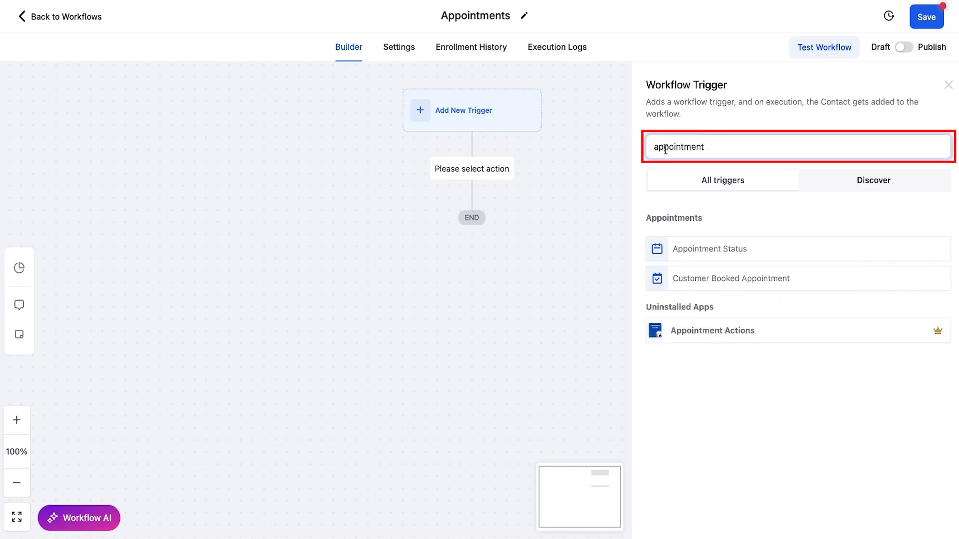
left_click(715, 280)
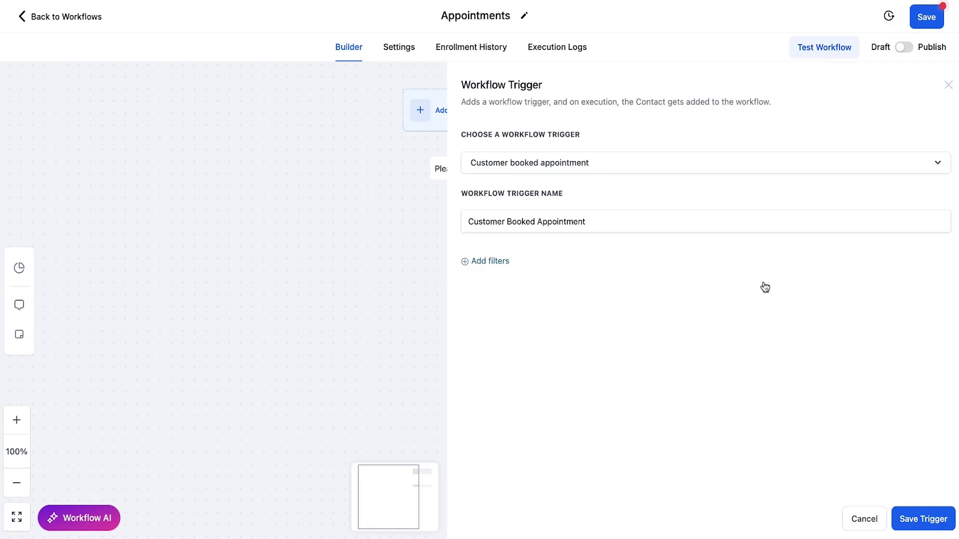
- Add a trigger filter that limits it to the 15 Min Connection Call calendar using In calendar
left_click(502, 268)
left_click(552, 275)
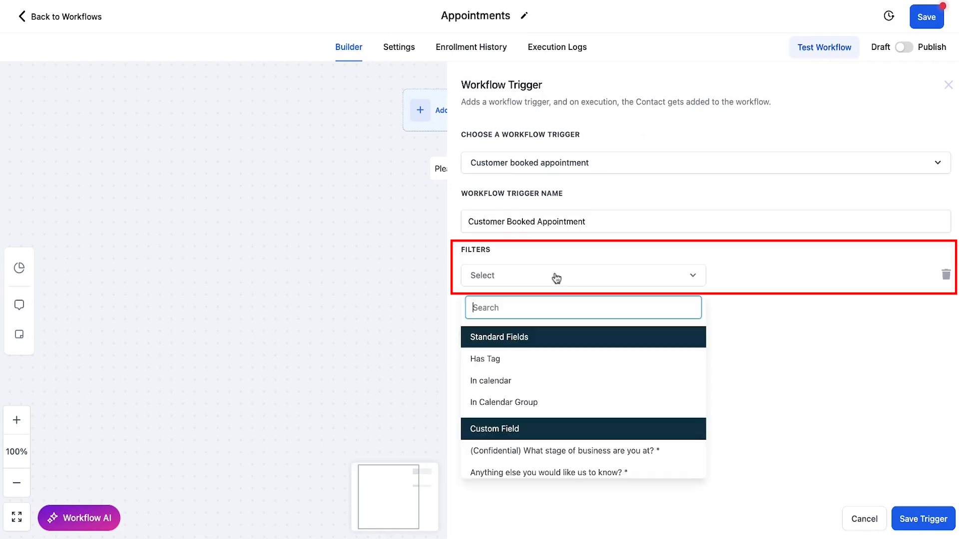
left_click(526, 380)
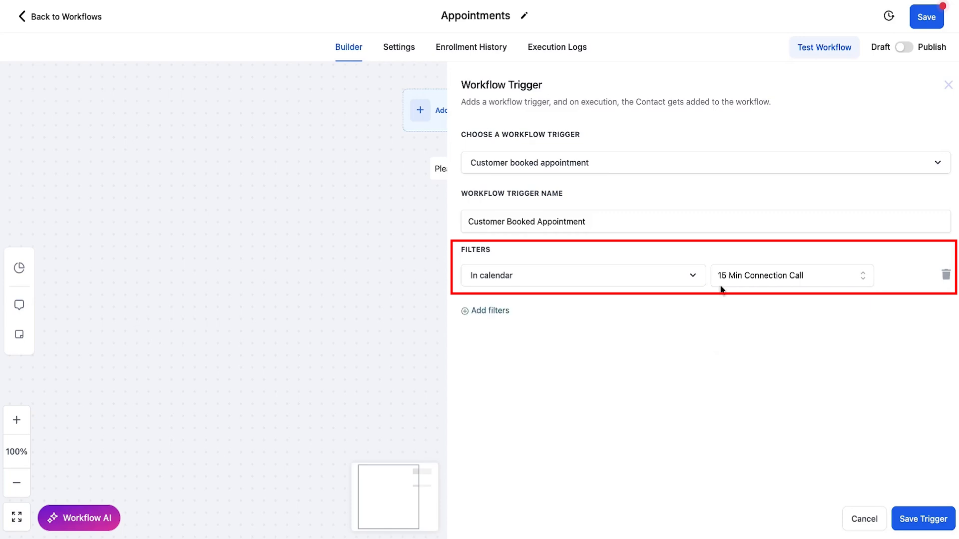
- Name the trigger "Customer Booked Appointment: 15 Min Connection Call" and save it
left_click(602, 223)
type(": 15 M")
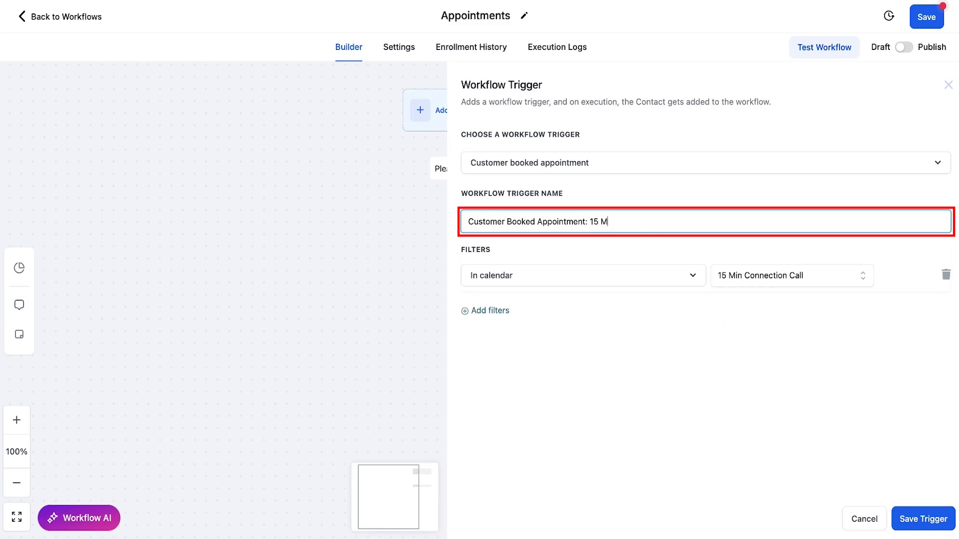
type("in Connection Call")
left_click(923, 519)
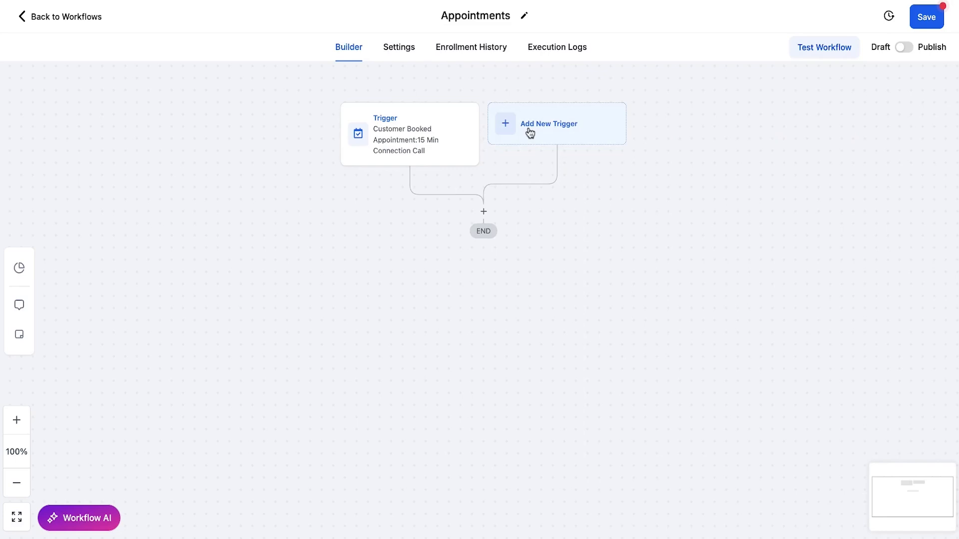
left_click(550, 135)
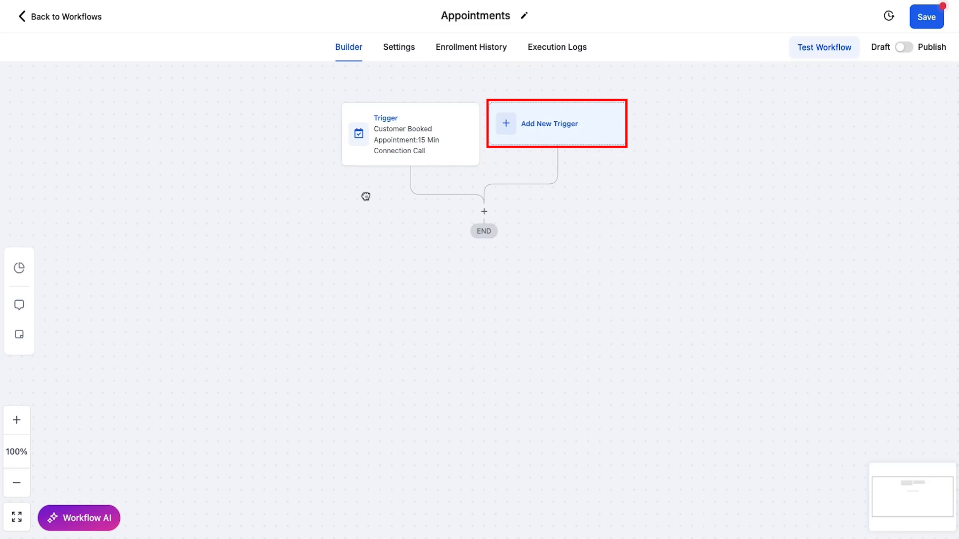
left_click_drag(365, 197, 372, 188)
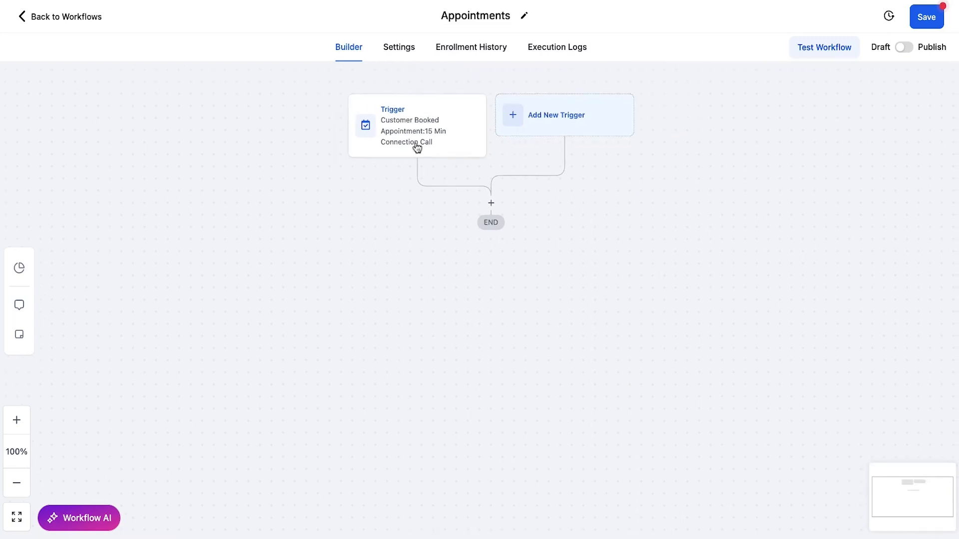
left_click_drag(380, 223, 372, 221)
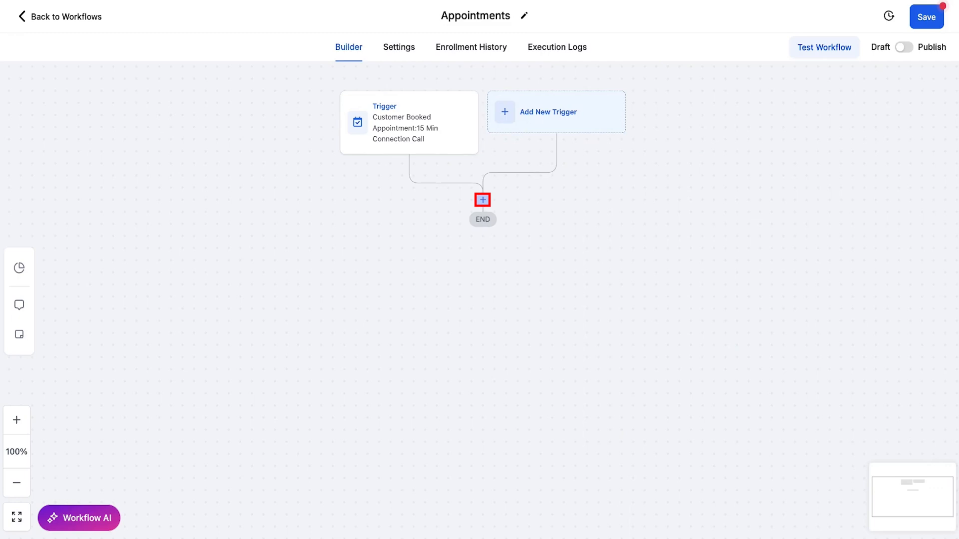
- Start adding an action after the trigger and examine the available contact and messaging actions
left_click(482, 200)
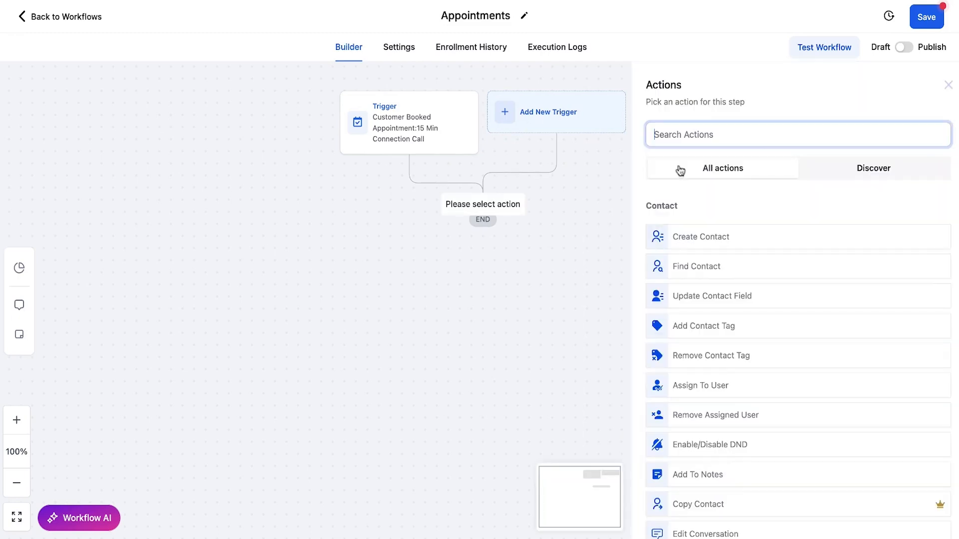
scroll(910, 280, "down", 1)
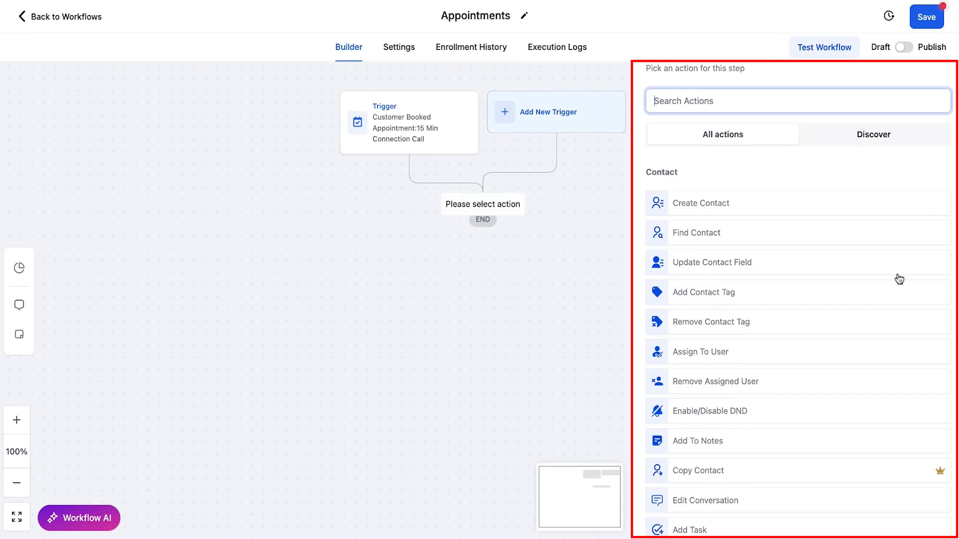
scroll(899, 279, "down", 4)
scroll(890, 293, "up", 3)
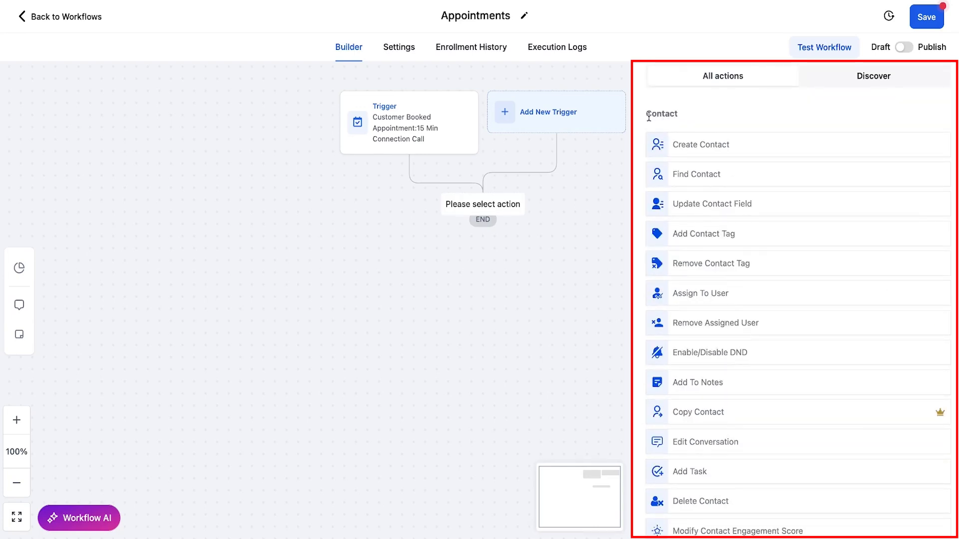
scroll(773, 234, "down", 10)
scroll(774, 235, "down", 6)
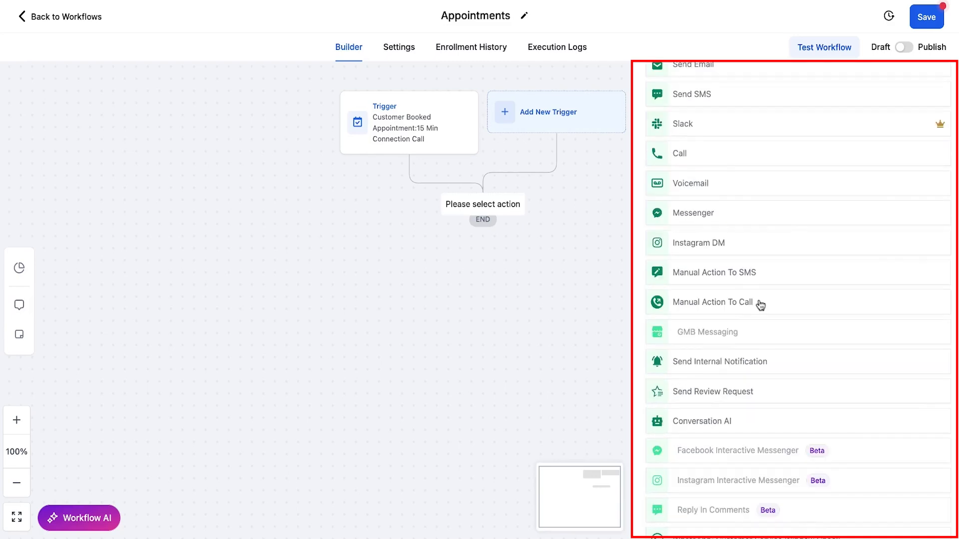
- Examine the available actions in the Send Data and Internal categories
scroll(760, 304, "down", 12)
left_click_drag(646, 281, 699, 284)
scroll(733, 304, "down", 3)
scroll(732, 305, "down", 3)
left_click_drag(646, 199, 693, 204)
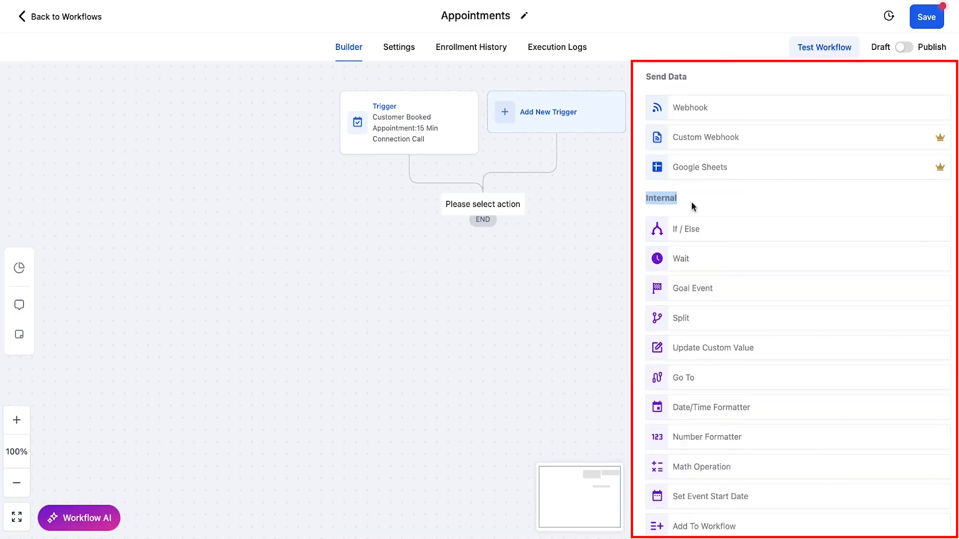
- Examine the remaining Internal actions and the Workflow AI, Eliza, Appointments, Opportunity, Payments and Marketing categories
scroll(805, 290, "down", 9)
scroll(806, 291, "down", 3)
left_click_drag(646, 283, 654, 288)
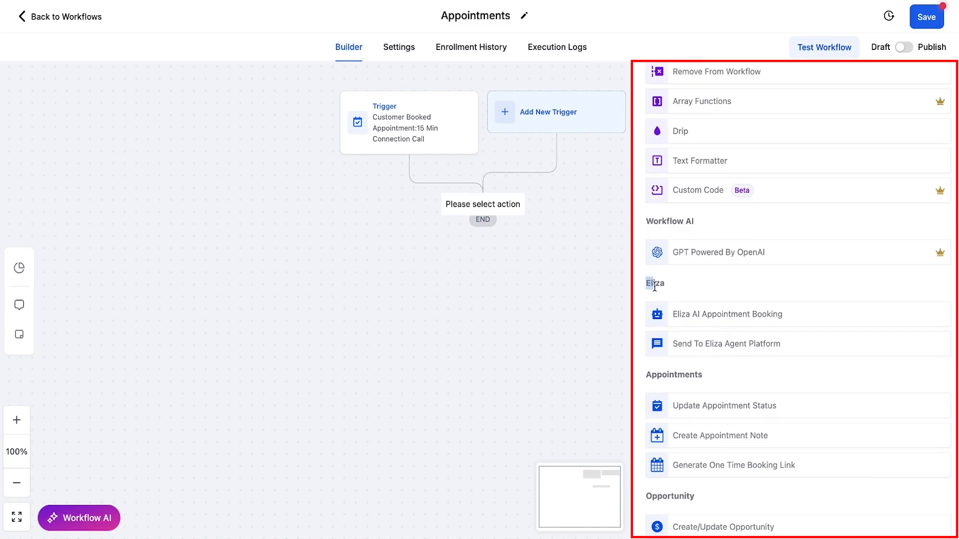
left_click_drag(647, 375, 762, 378)
scroll(762, 377, "down", 10)
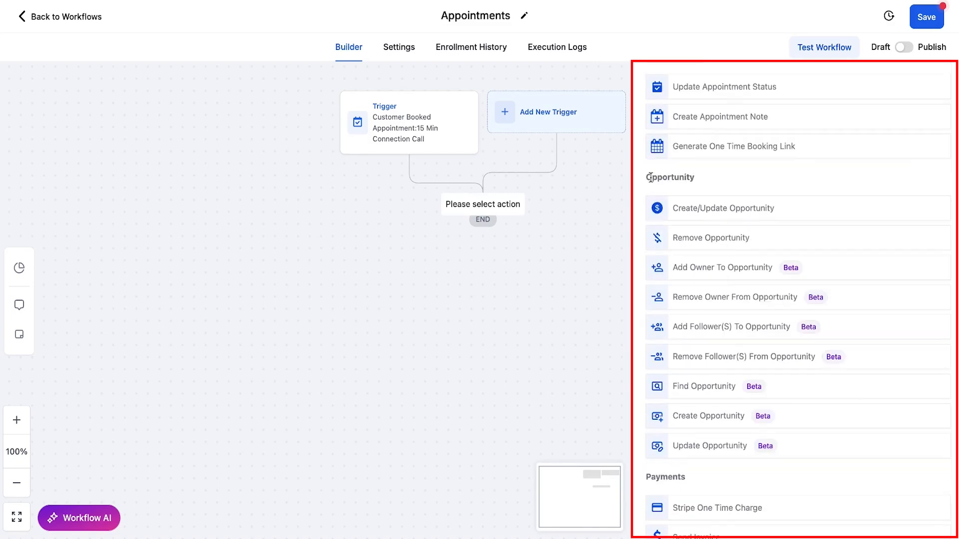
scroll(936, 350, "down", 1)
double_click(649, 185)
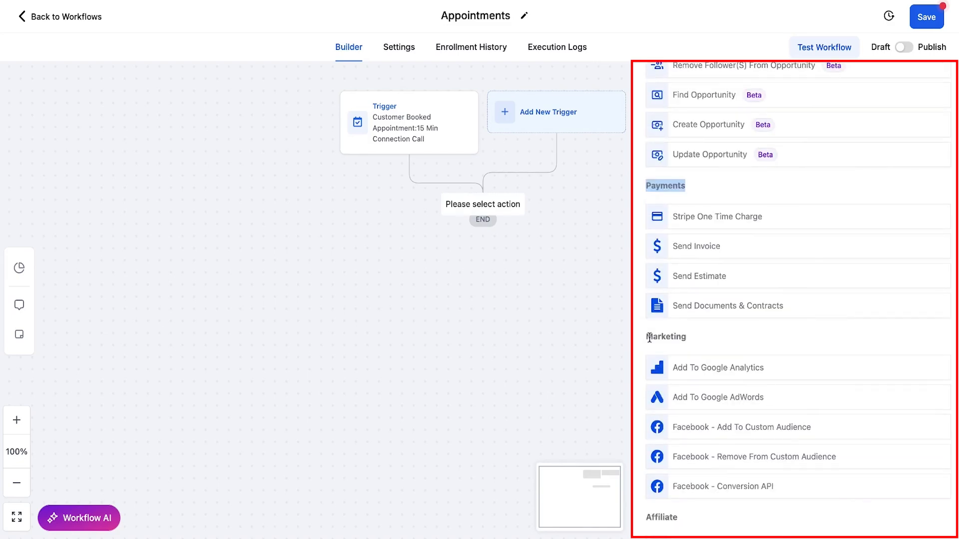
double_click(650, 337)
- Examine the Affiliate, IVR, Membership, Communities and Certificates actions, and read the premium-action note on Copy Contact
scroll(715, 345, "down", 4)
double_click(651, 312)
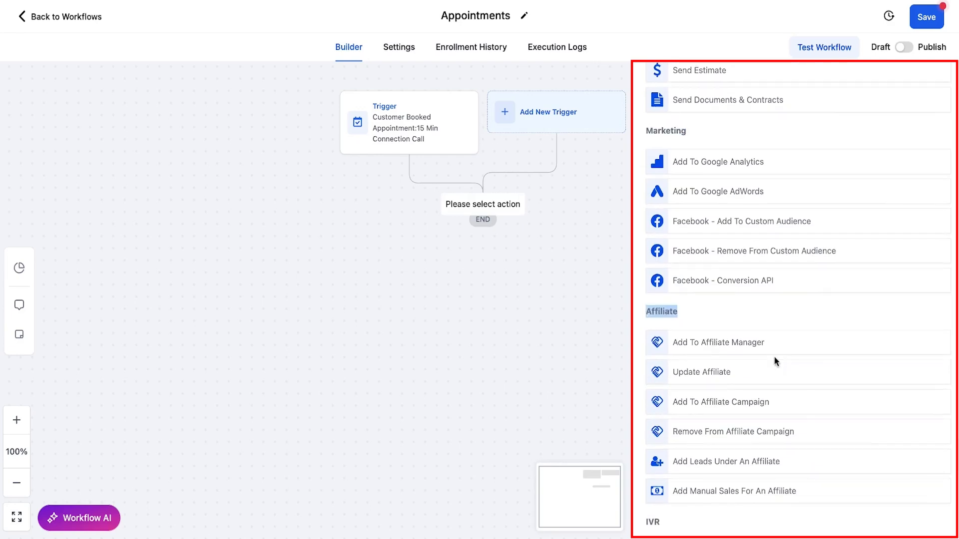
scroll(775, 356, "down", 7)
double_click(650, 159)
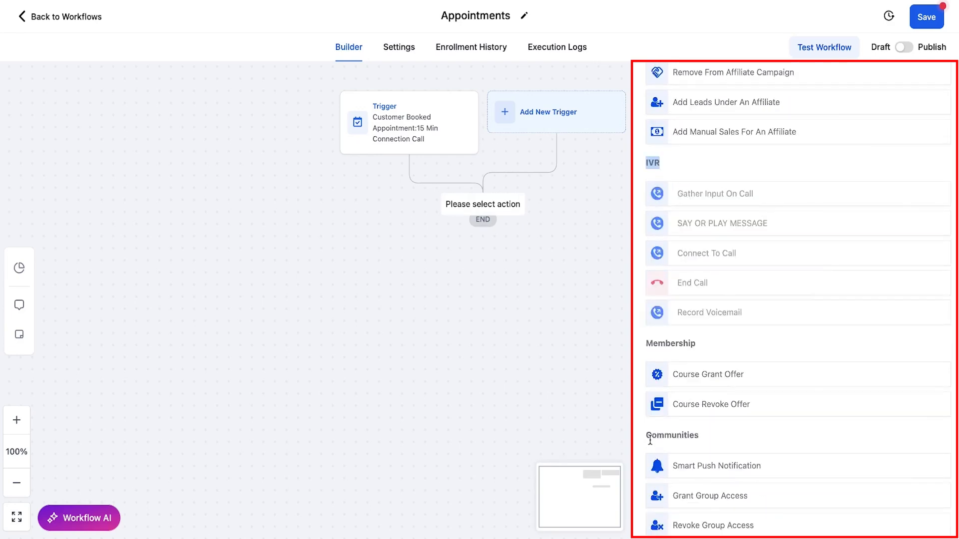
double_click(650, 343)
double_click(649, 435)
scroll(791, 485, "down", 3)
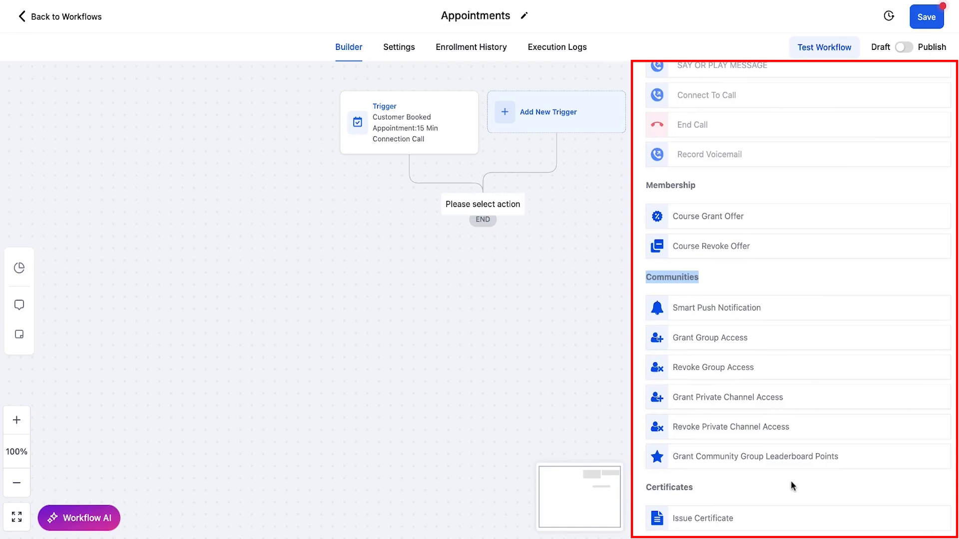
double_click(649, 488)
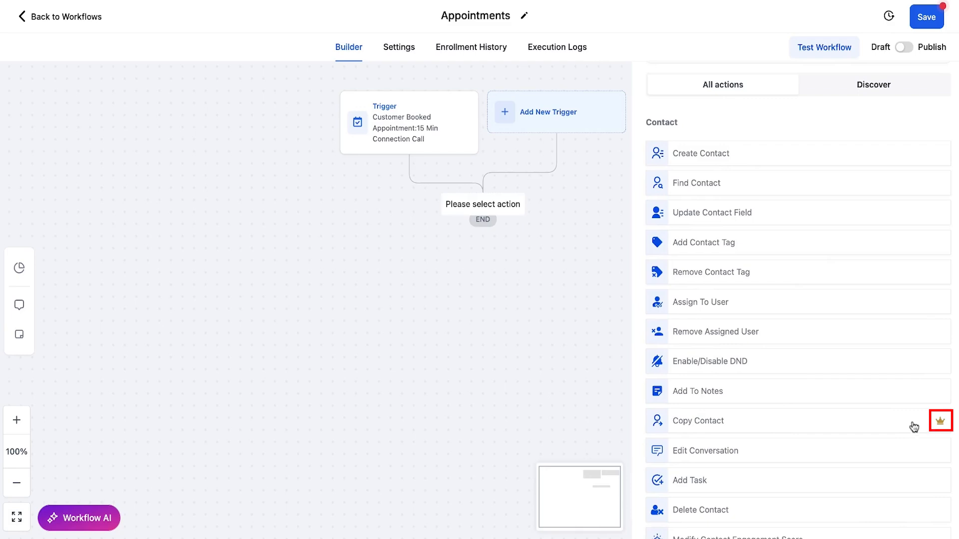
mouse_move(941, 423)
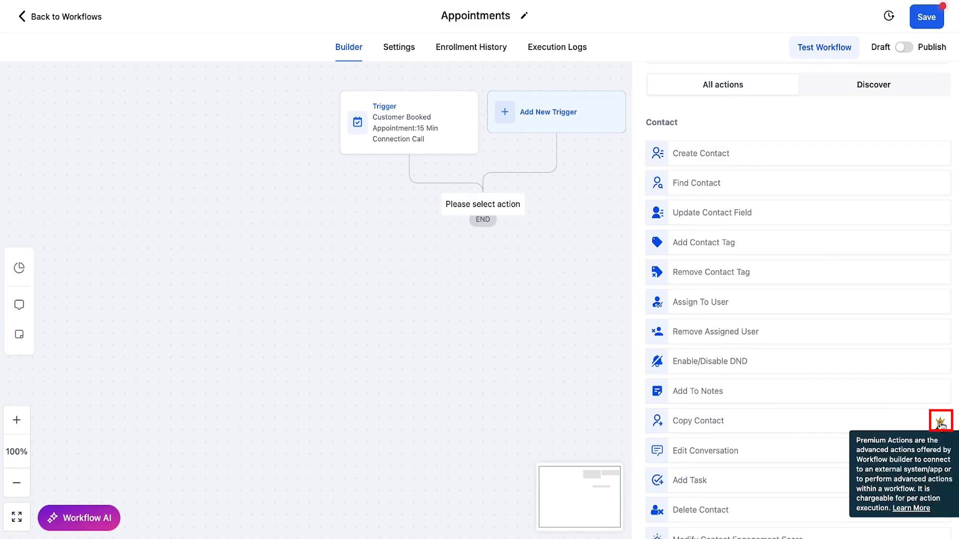
- Add an Add Contact Tag action after the trigger and select the existing tag "tq booked"
scroll(699, 328, "up", 2)
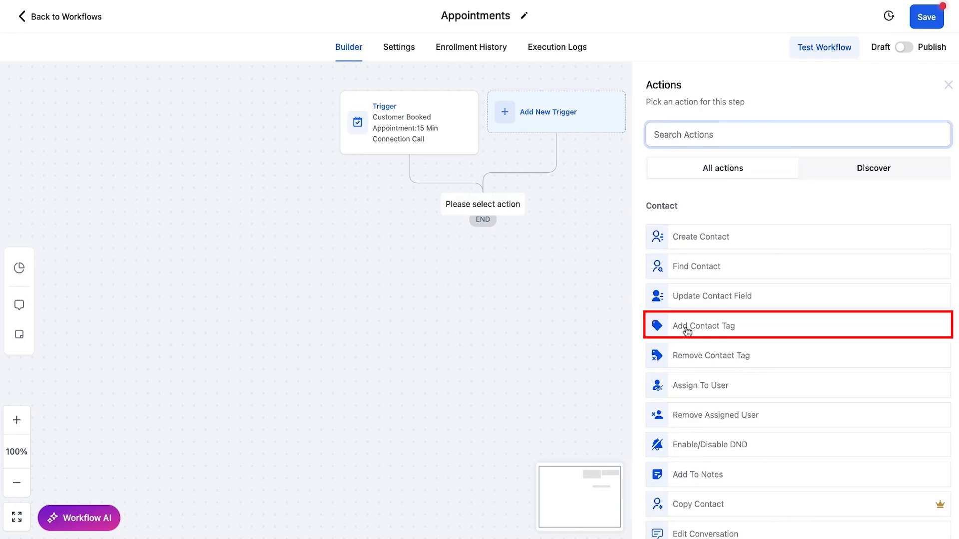
left_click(714, 330)
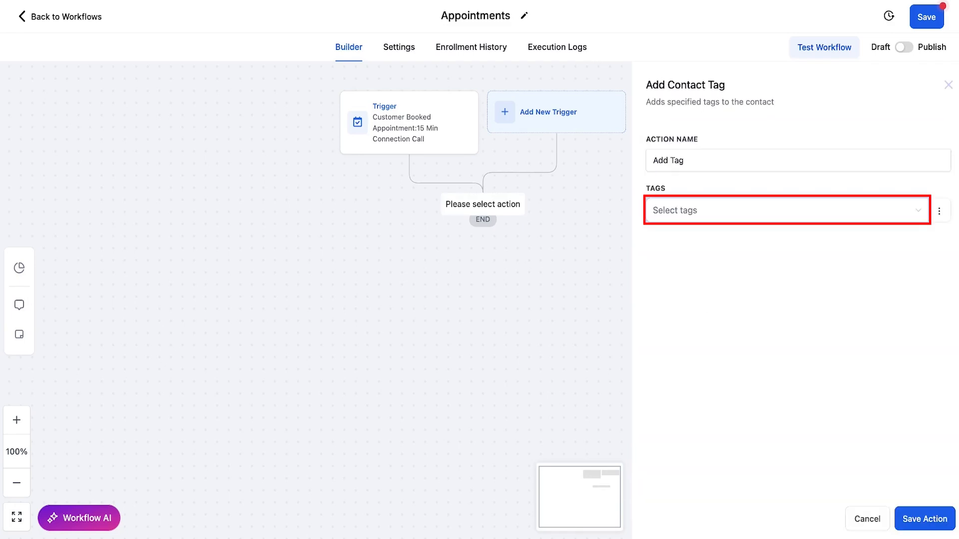
left_click(787, 211)
type("booked")
left_click(690, 342)
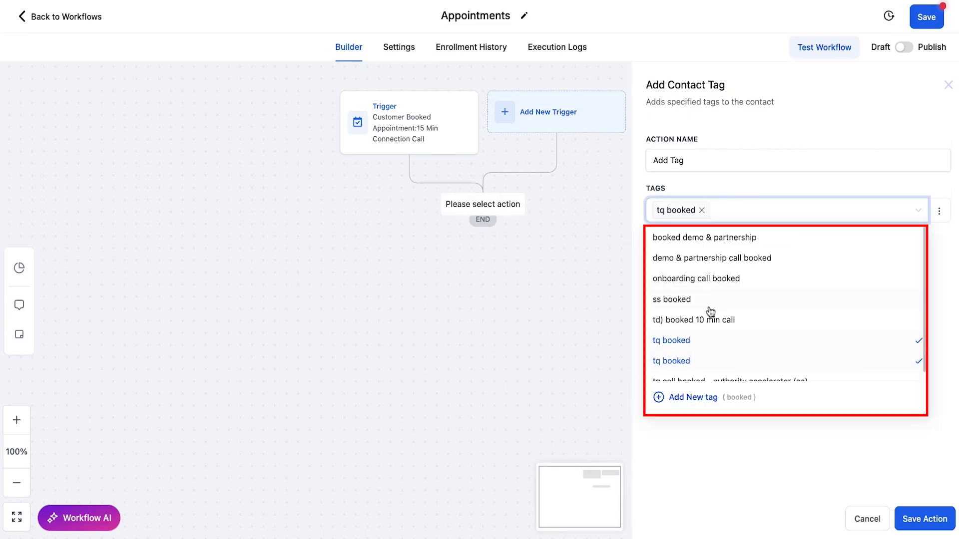
- Name the tag action "Add Tag: TQ booked" and save it
left_click(708, 160)
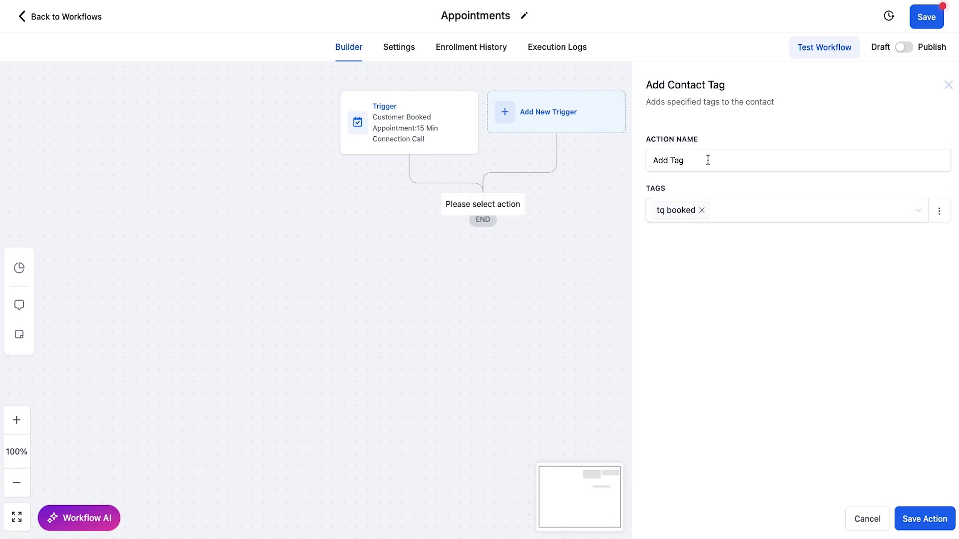
type("TQ booked")
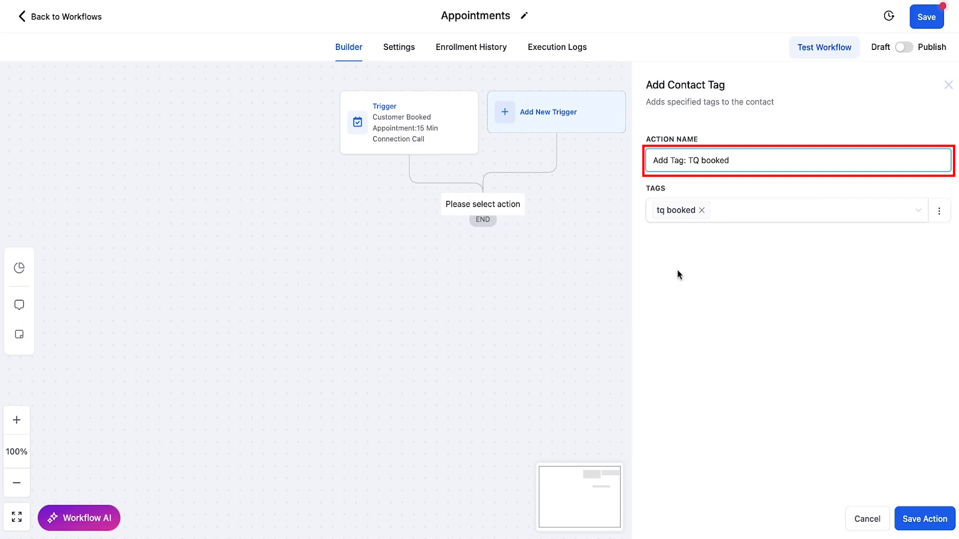
left_click(917, 523)
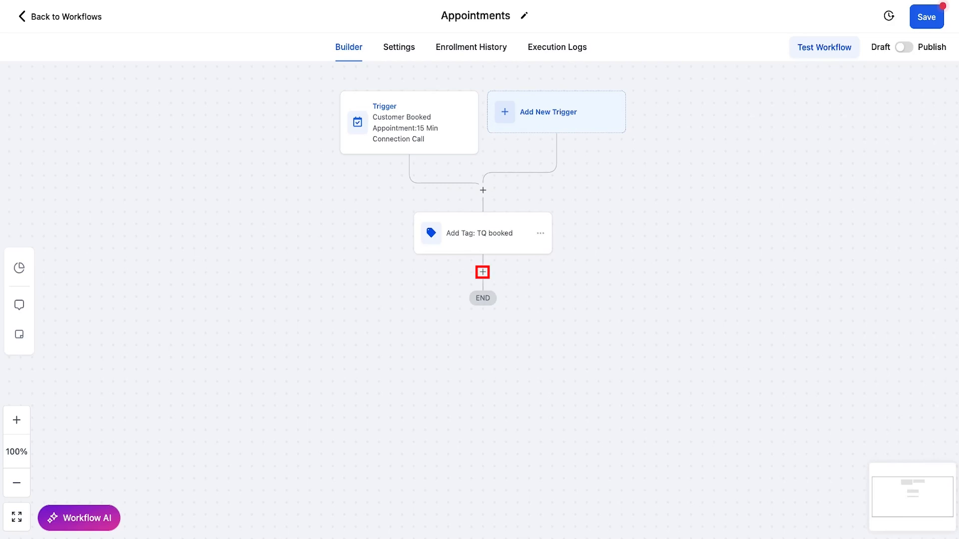
- Add an Update Opportunity action below the Add Tag: TQ booked action
left_click(483, 272)
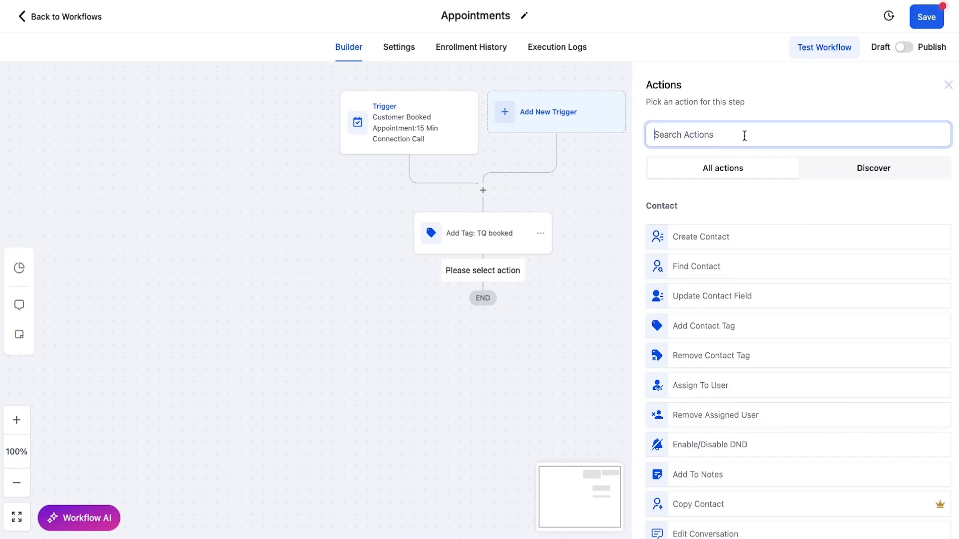
left_click(675, 132)
type("opp")
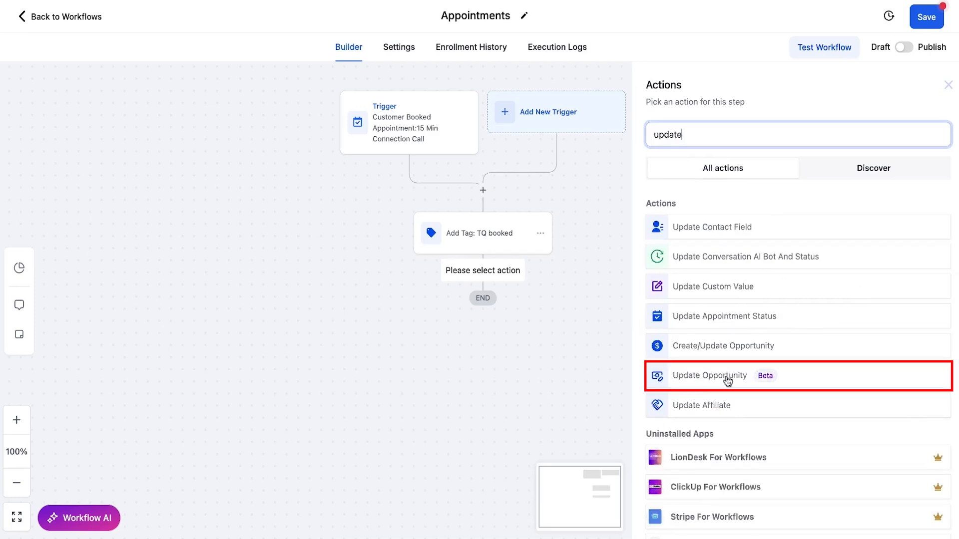
left_click(728, 382)
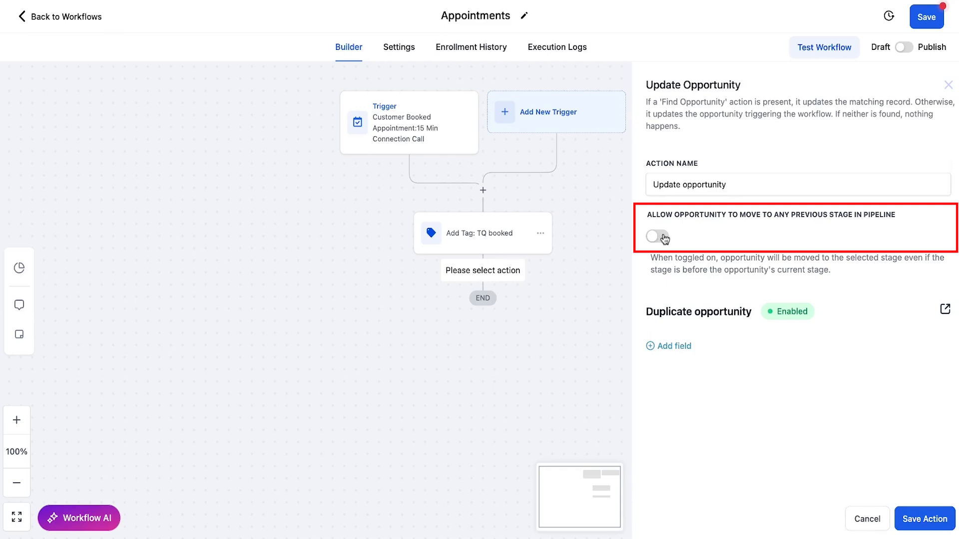
- Set the opportunity's Pipeline field to Sales Call Pipeline and its Pipeline Stage field to TQ Booked
left_click(672, 354)
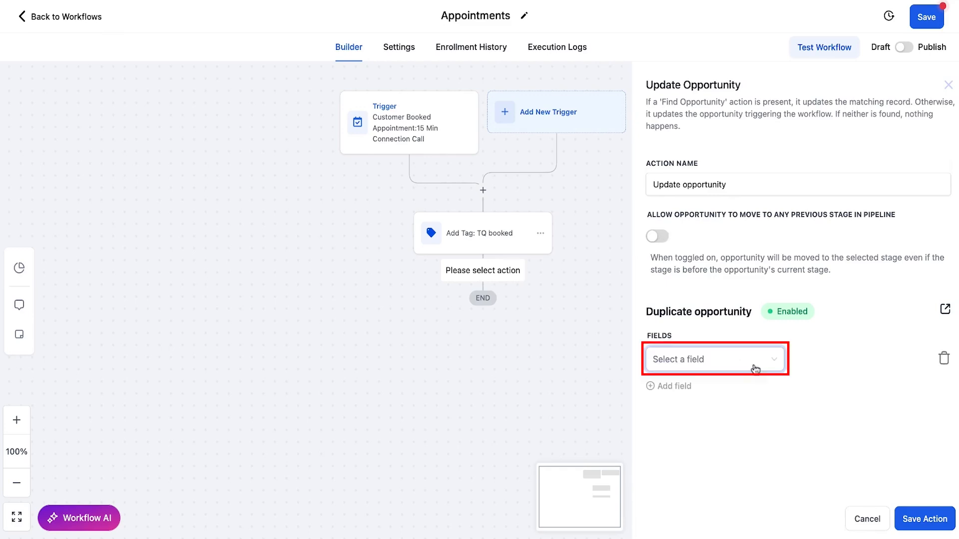
left_click(755, 368)
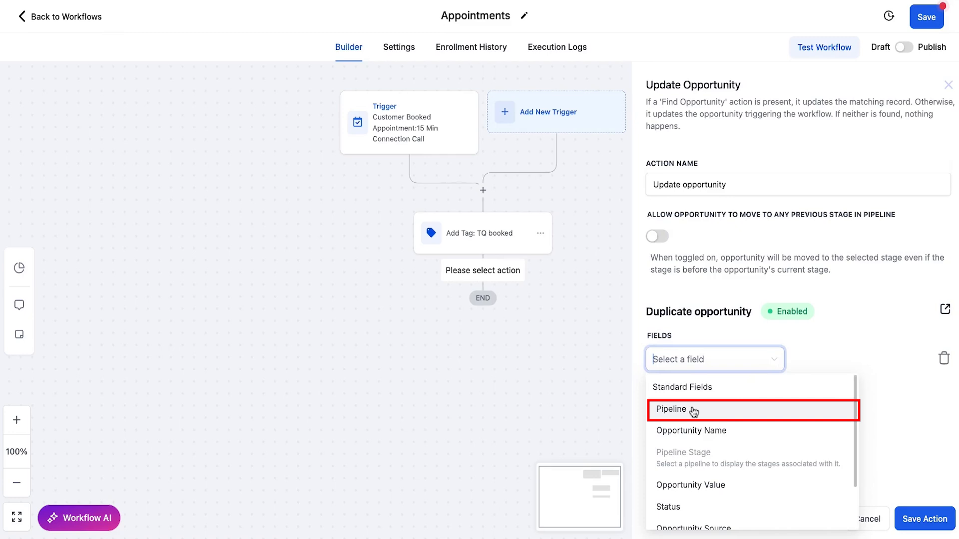
left_click(694, 411)
left_click(919, 364)
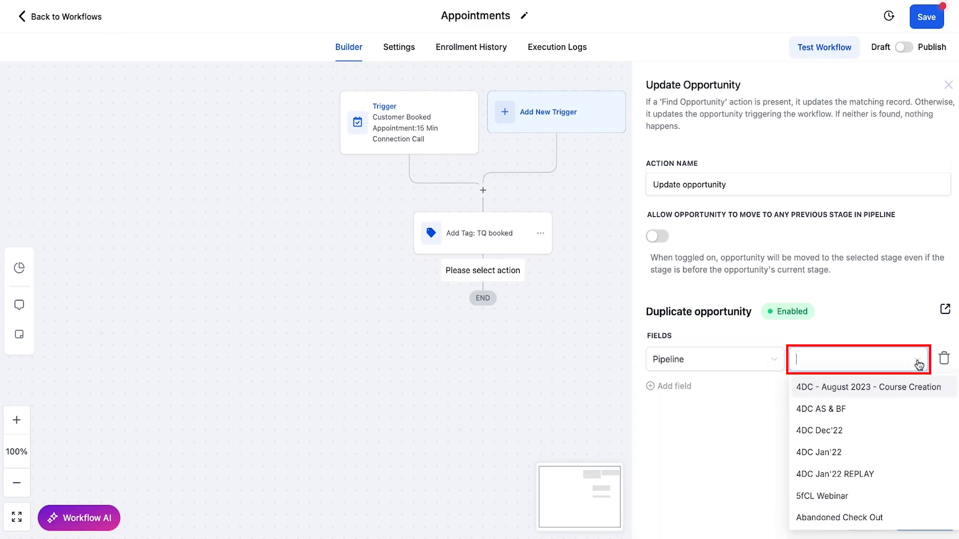
type("call")
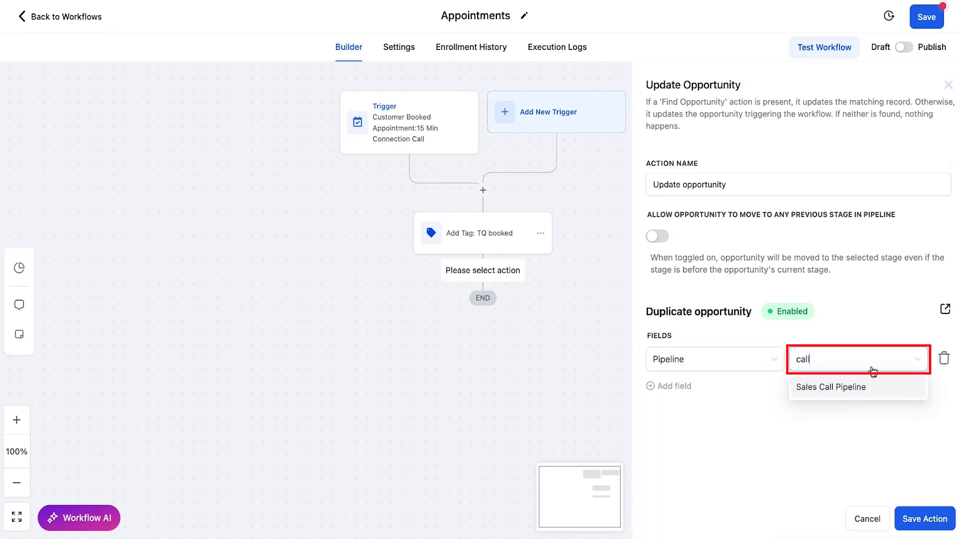
left_click(799, 394)
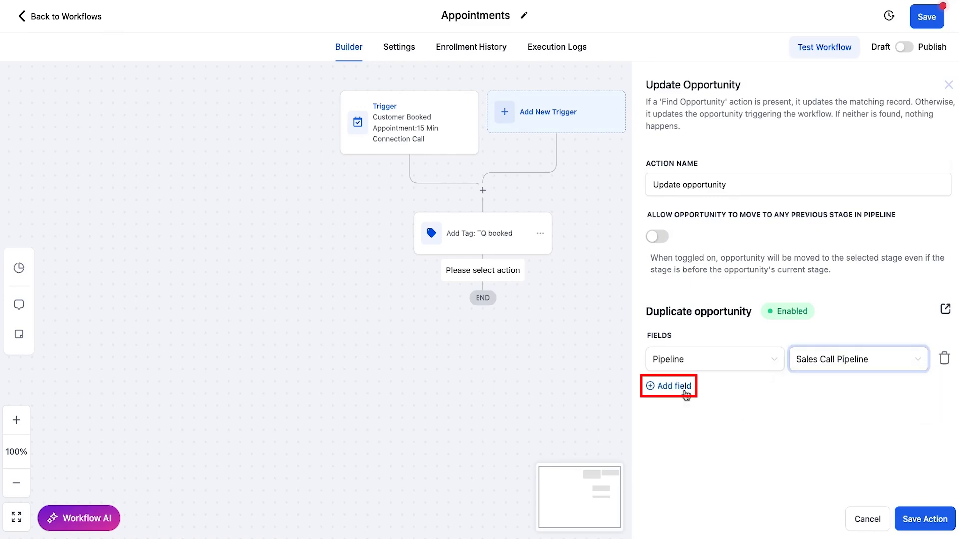
left_click(674, 387)
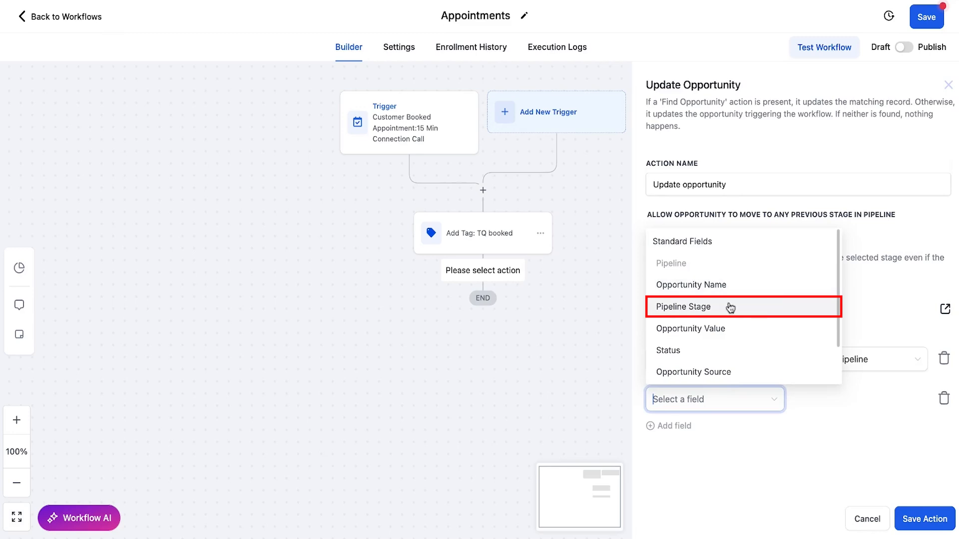
left_click(730, 308)
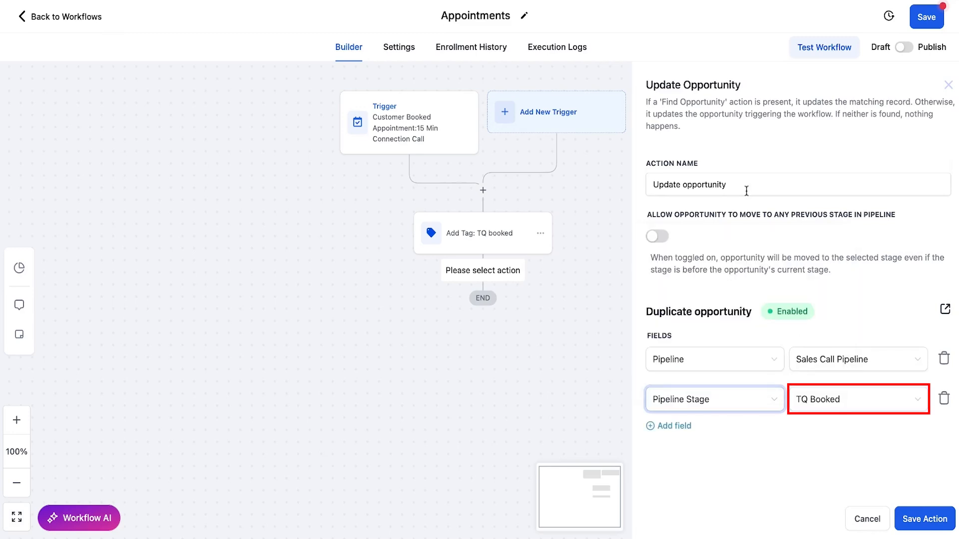
- Name the opportunity action "Update opportunity: TQ Booked"
left_click(746, 185)
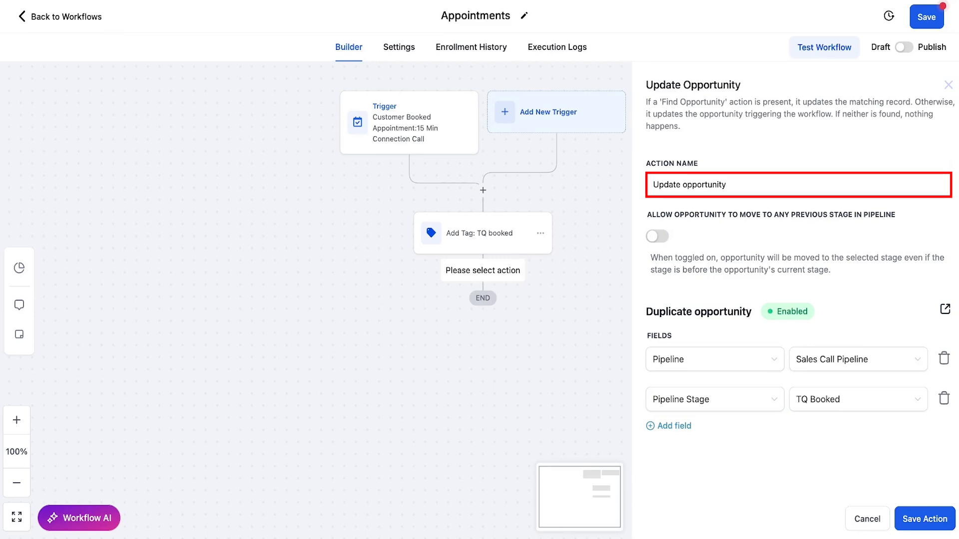
type(": TQBooked")
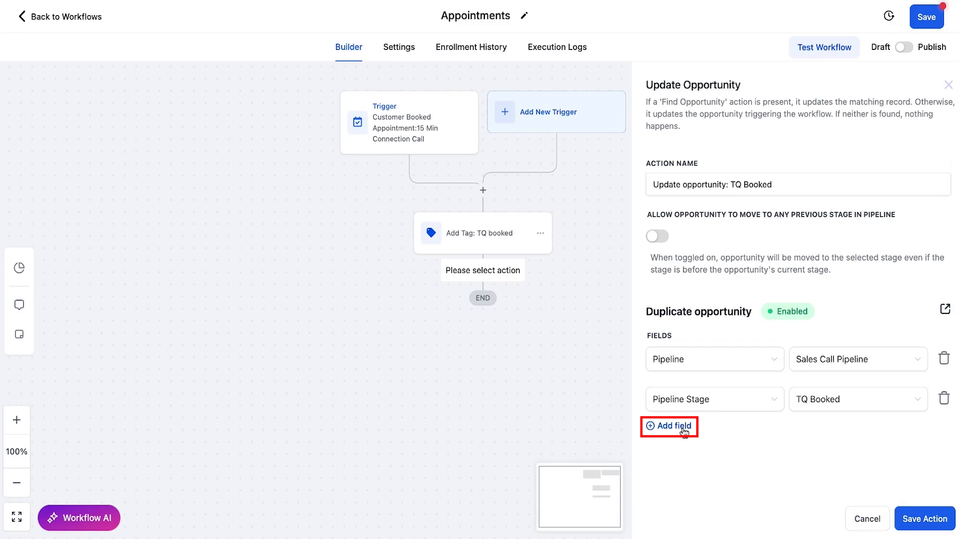
- Examine the other opportunity fields available in an extra field row and remove that row
left_click(683, 429)
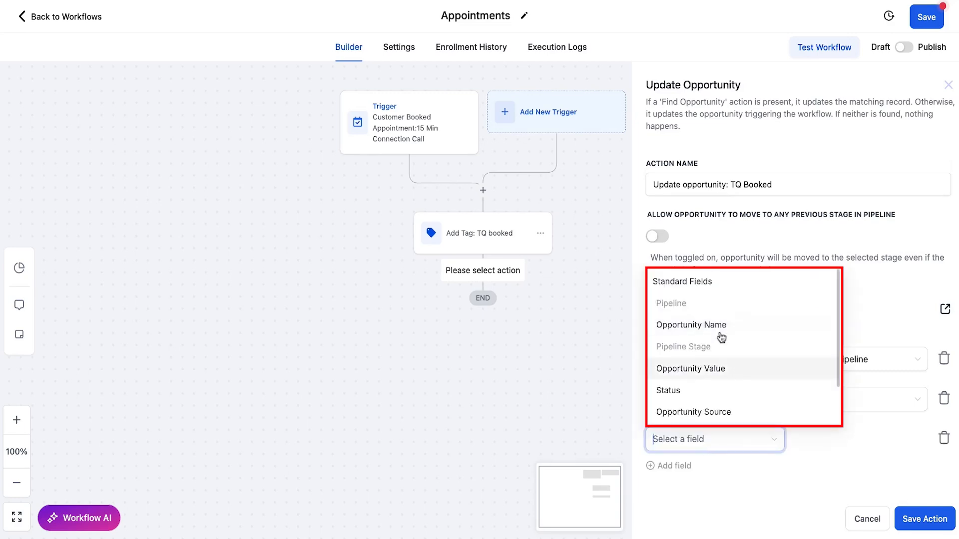
scroll(745, 337, "down", 1)
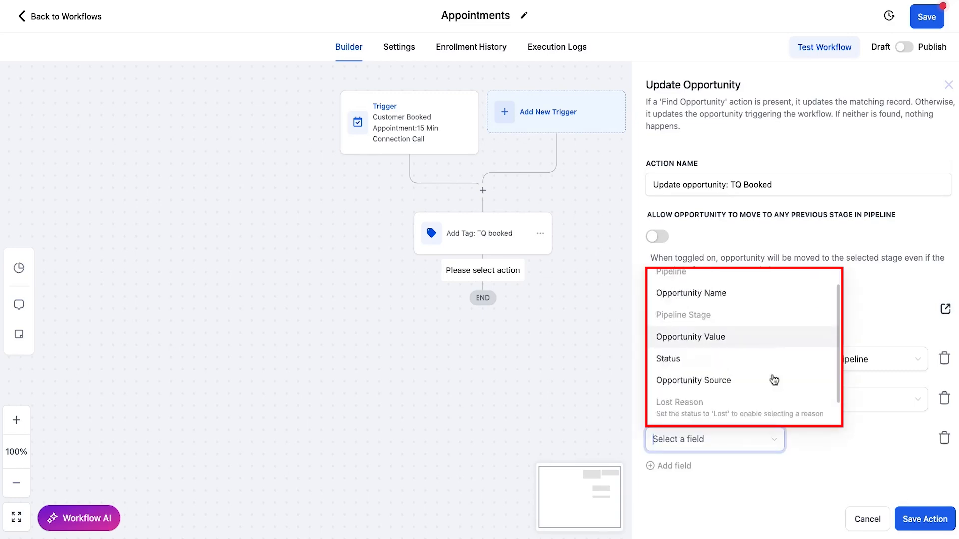
scroll(767, 374, "down", 1)
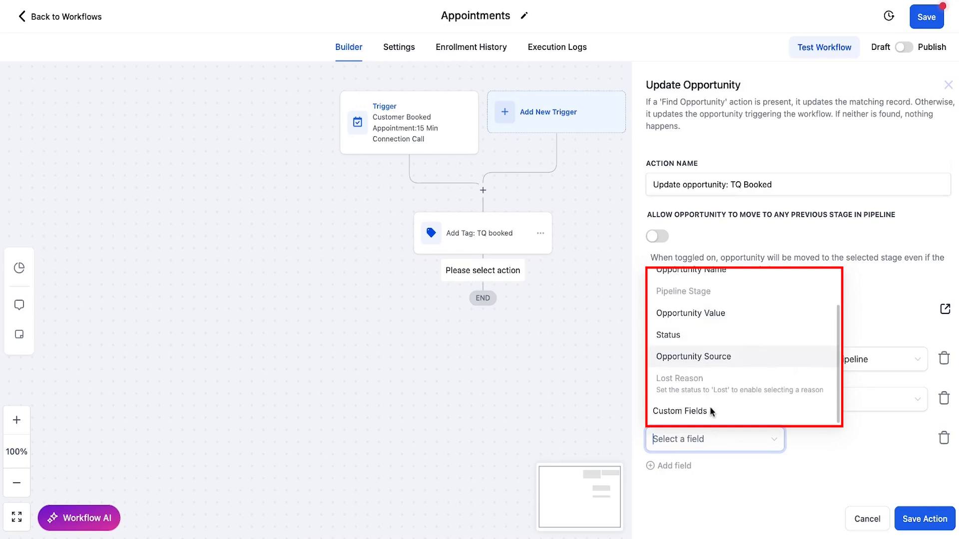
left_click(899, 454)
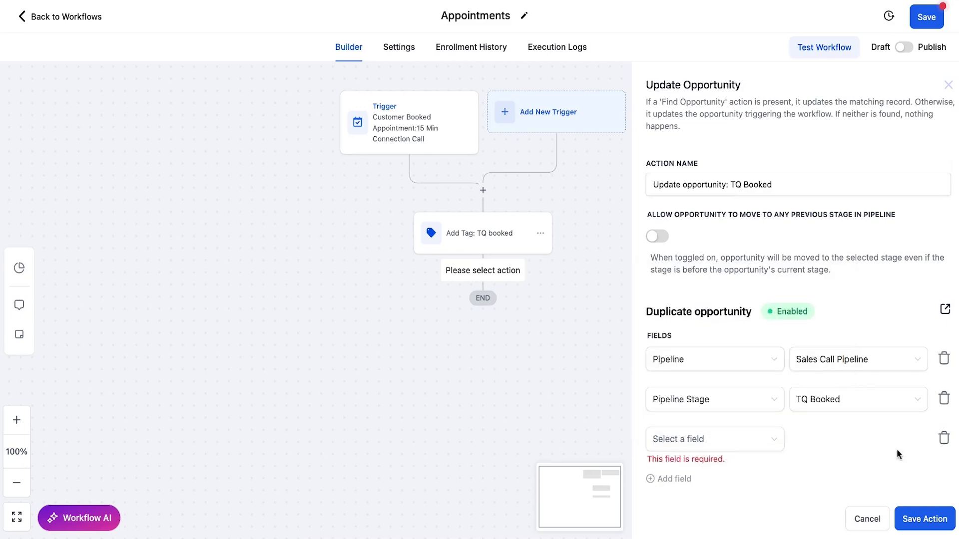
left_click(944, 439)
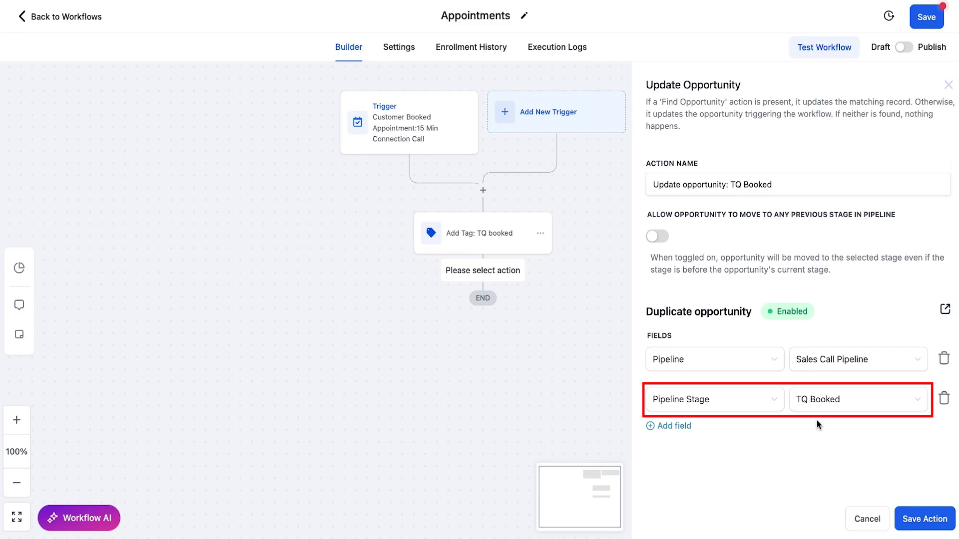
- Save the Update Opportunity action
left_click(922, 522)
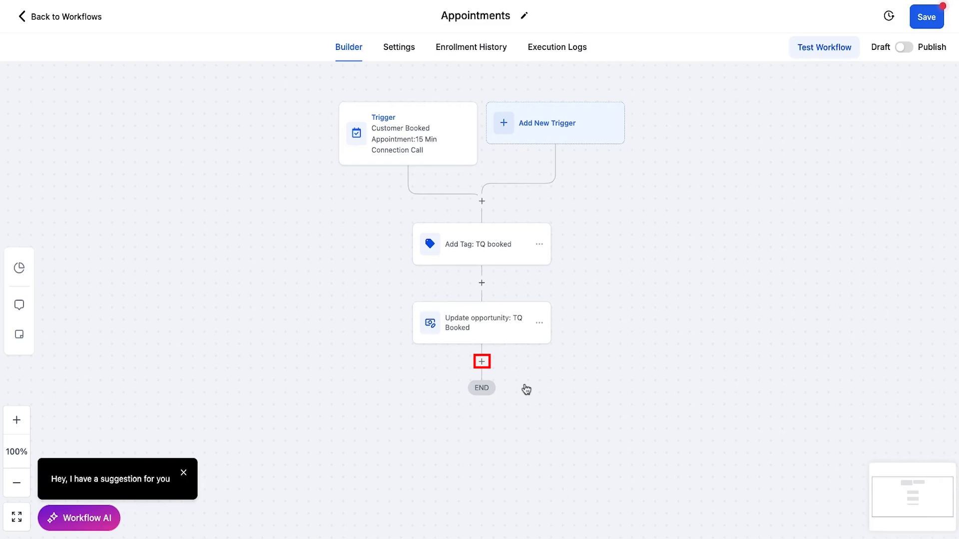
- Add a Send Email action below the opportunity update and name it "Email: Confirmation"
left_click(481, 361)
type("Email")
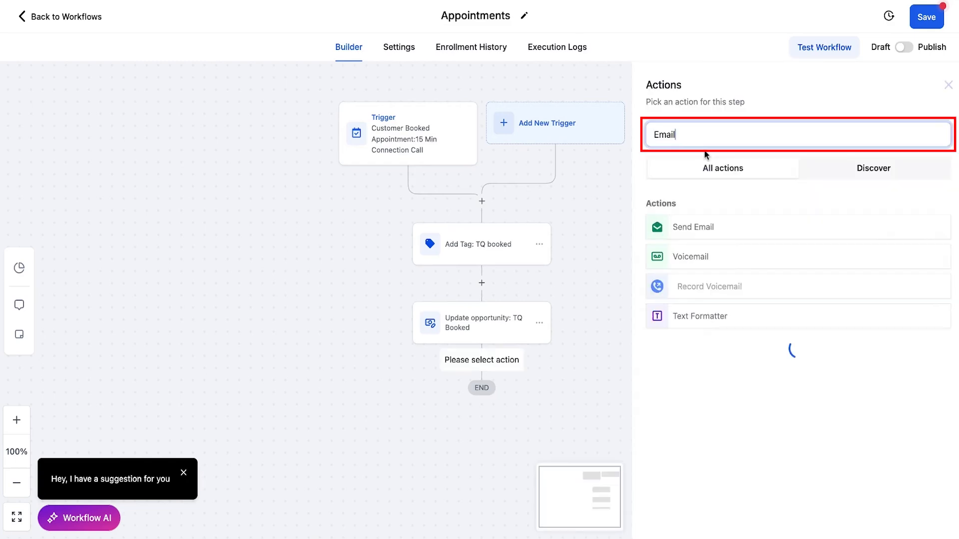
left_click(680, 229)
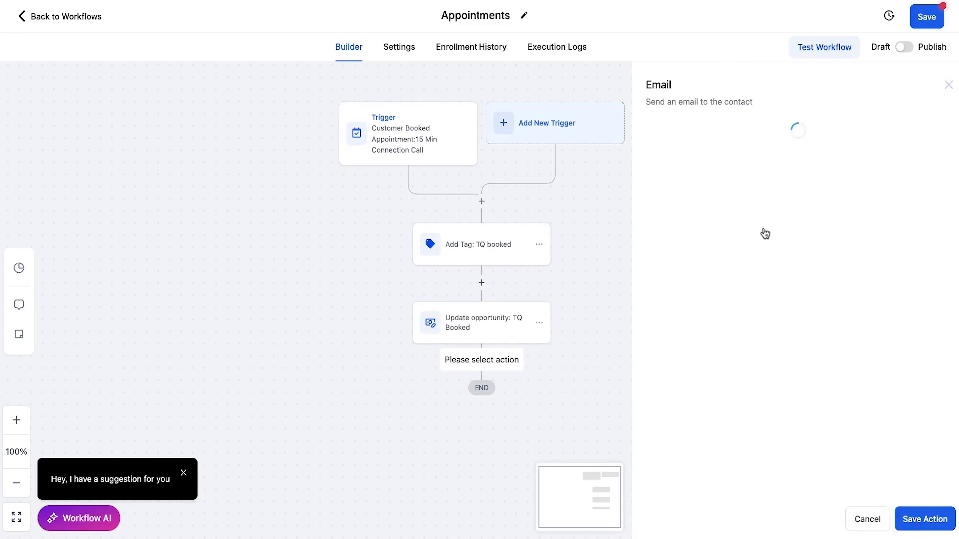
type(": Confirmation")
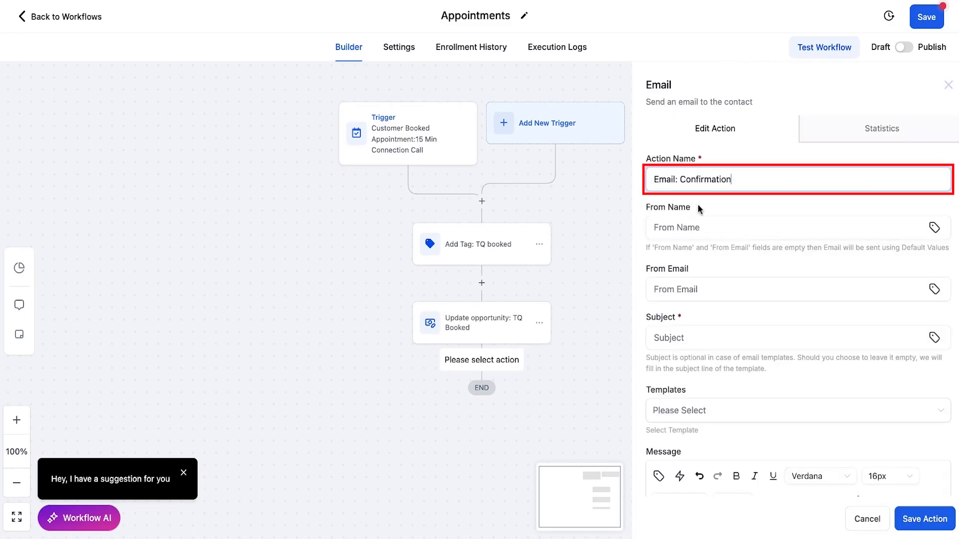
- Fill in the confirmation email's sender name and sender e-mail address
key("Tab")
type("Tech Tina 🚢")
left_click(712, 288)
type("you")
key("BackSpace")
key("BackSpace")
key("BackSpace")
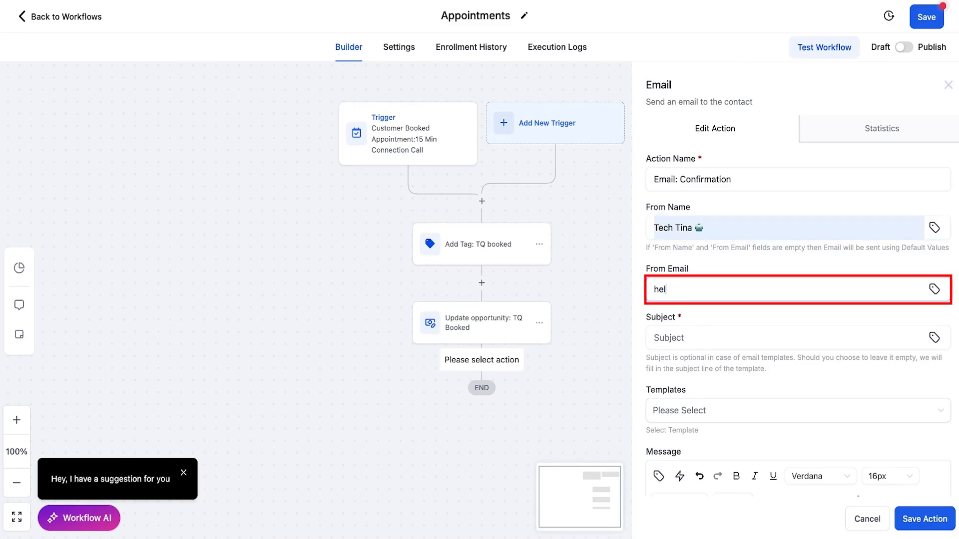
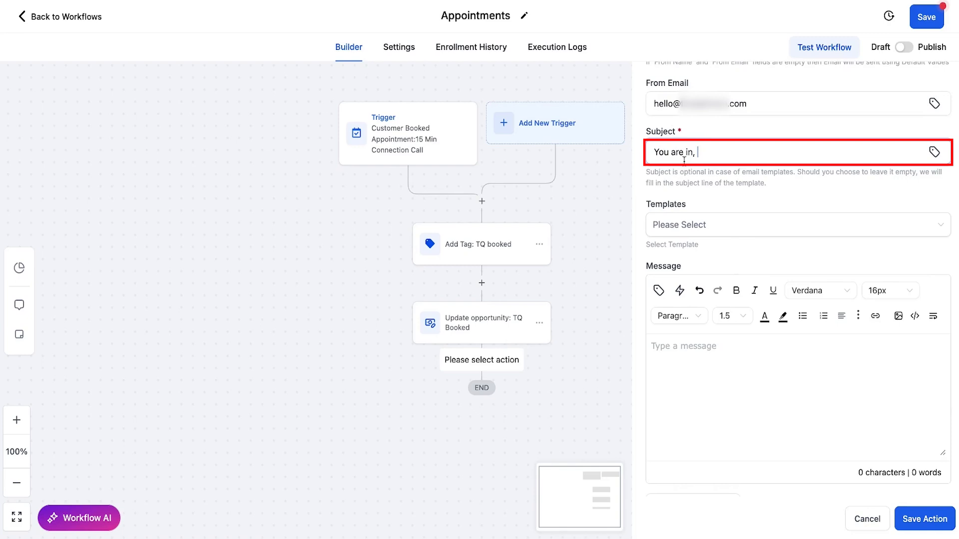
- Complete the subject as "You are in, {{contact.first_name}}!" using the contact's first name custom value
left_click(935, 153)
left_click(863, 214)
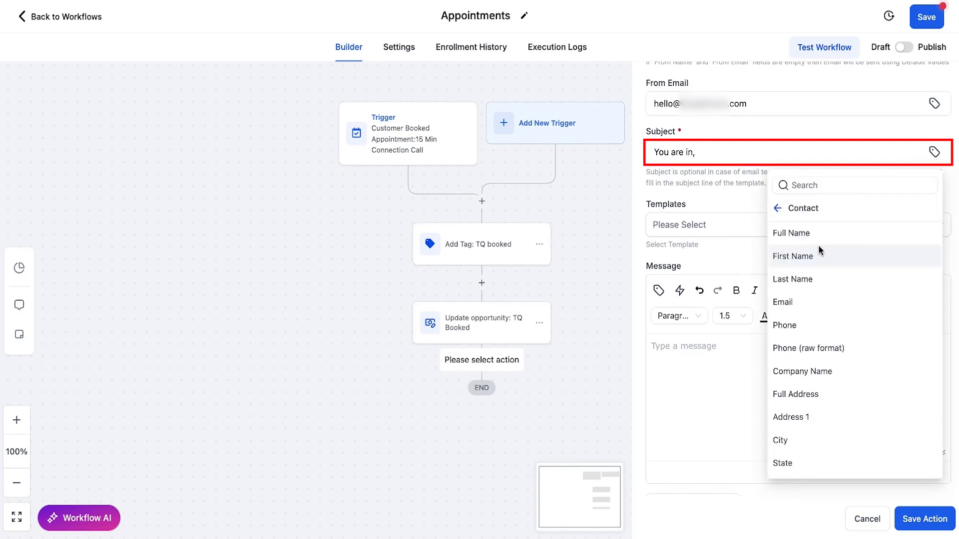
left_click(818, 245)
type("!")
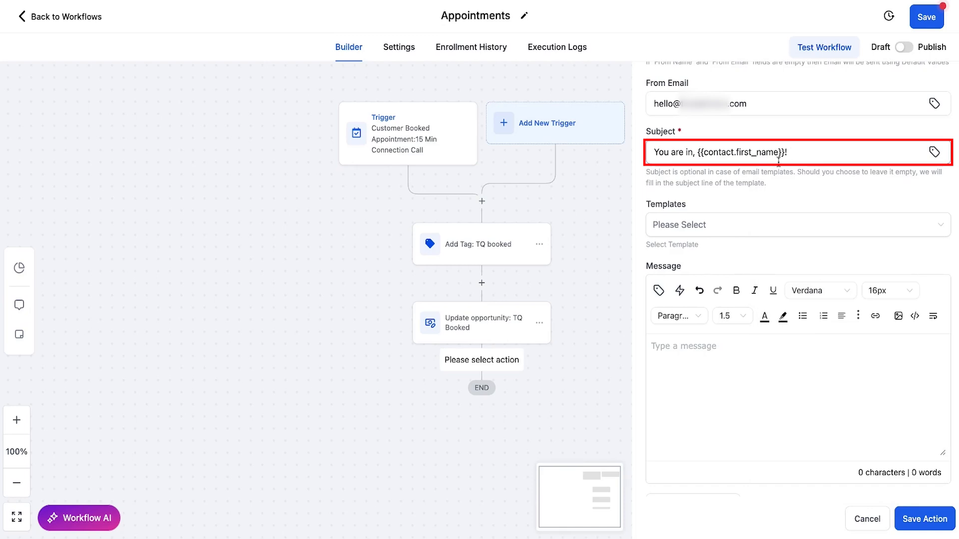
- Start the email message with "Hi {{contact.first_name}}," followed by "Your booking is confirmed, I will see you on"
scroll(749, 160, "down", 2)
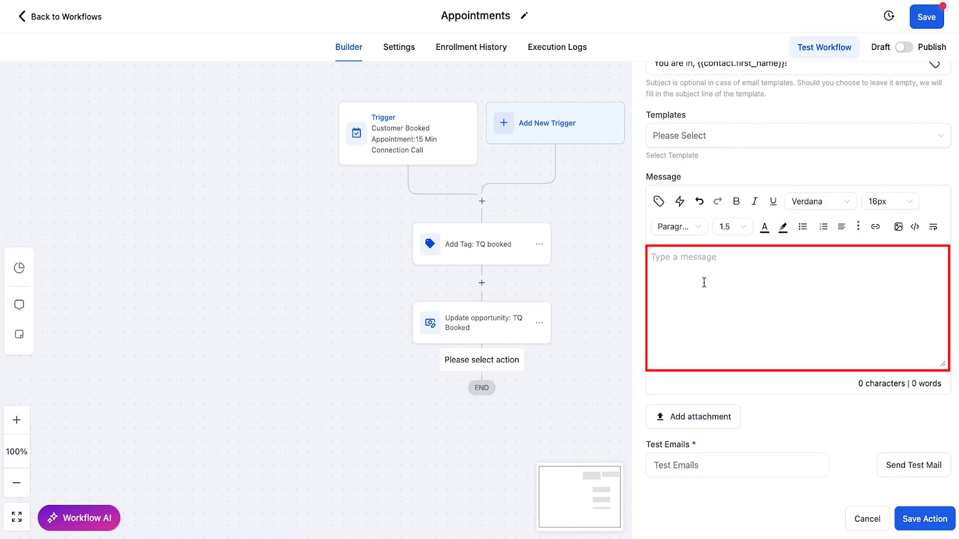
left_click(681, 264)
type("Hi")
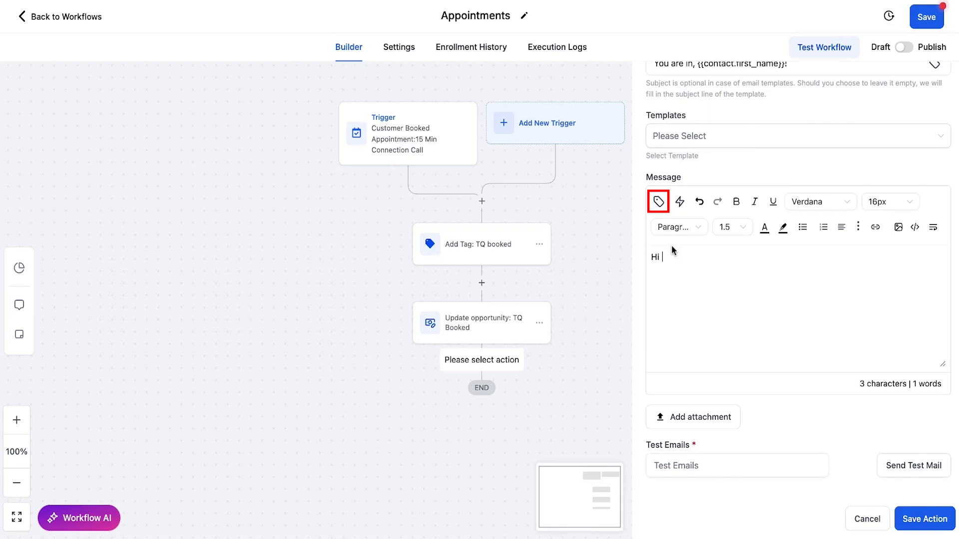
left_click(659, 202)
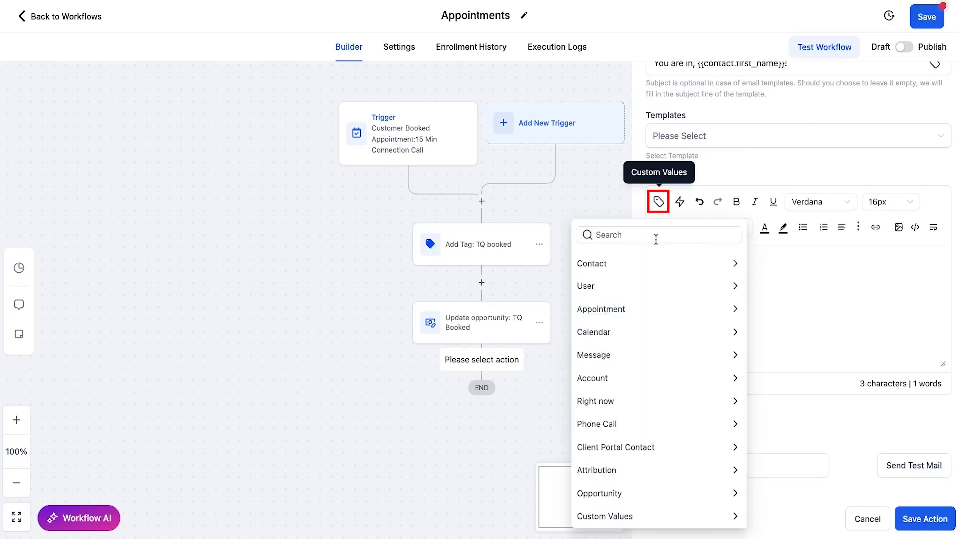
left_click(619, 257)
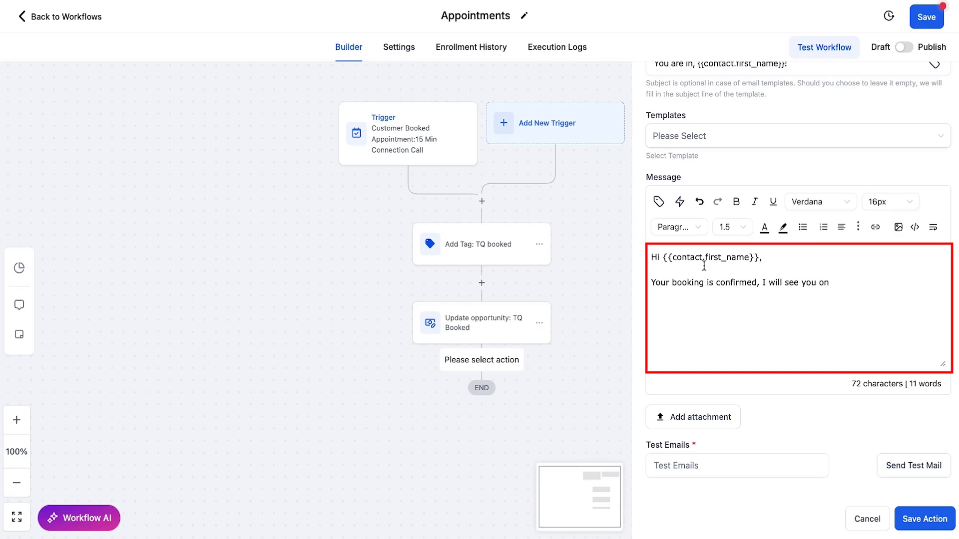
- Finish the booking sentence with "{{appointment.only_start_date}} at {{appointment.start_time}}." using the Appointment Start Date Time custom value
left_click(659, 202)
type("date")
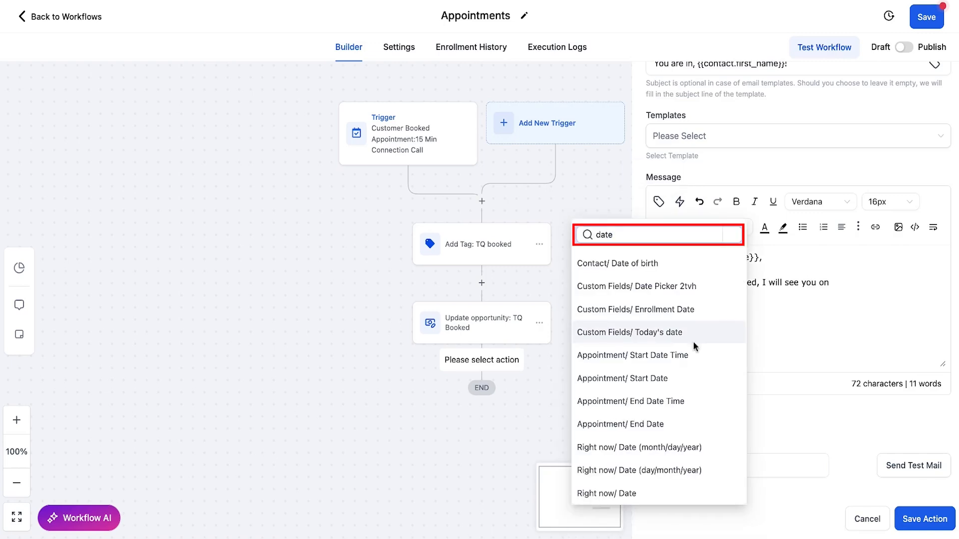
left_click(657, 357)
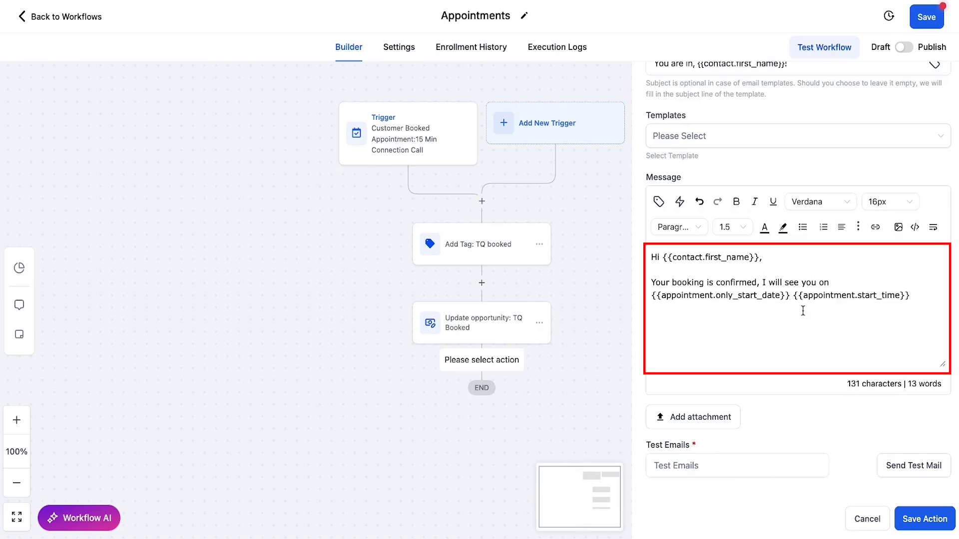
type("at")
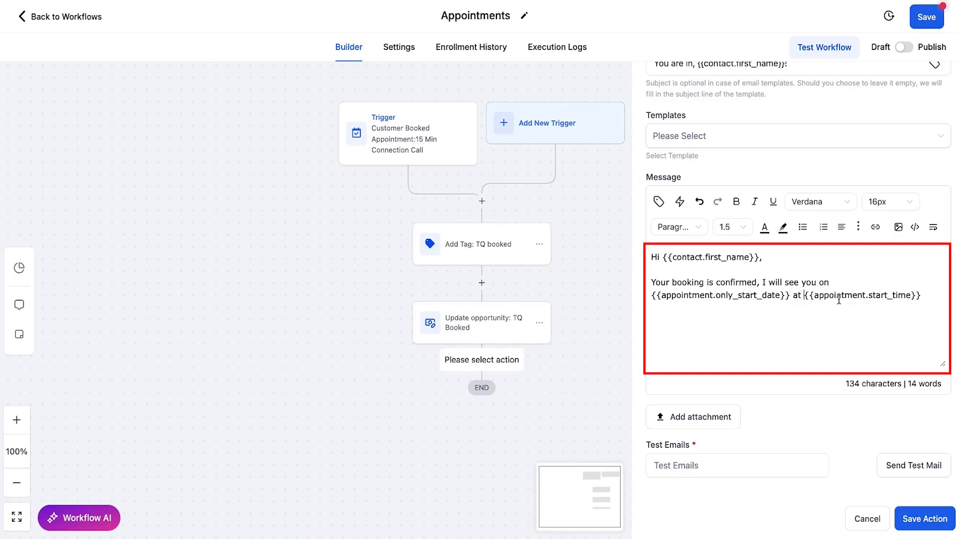
left_click(935, 298)
type(".")
- Add a new paragraph reading "Here is our meeting location {{appointment.meeting_location}}." using the Appointment Meeting Location custom value
key("Return")
key("Return")
type("Here is our meeting location")
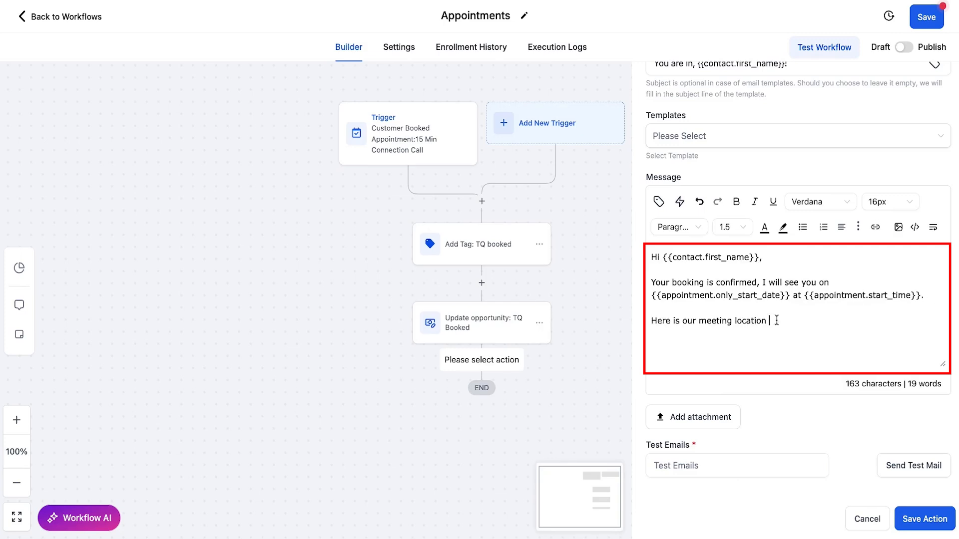
left_click(659, 202)
type("location")
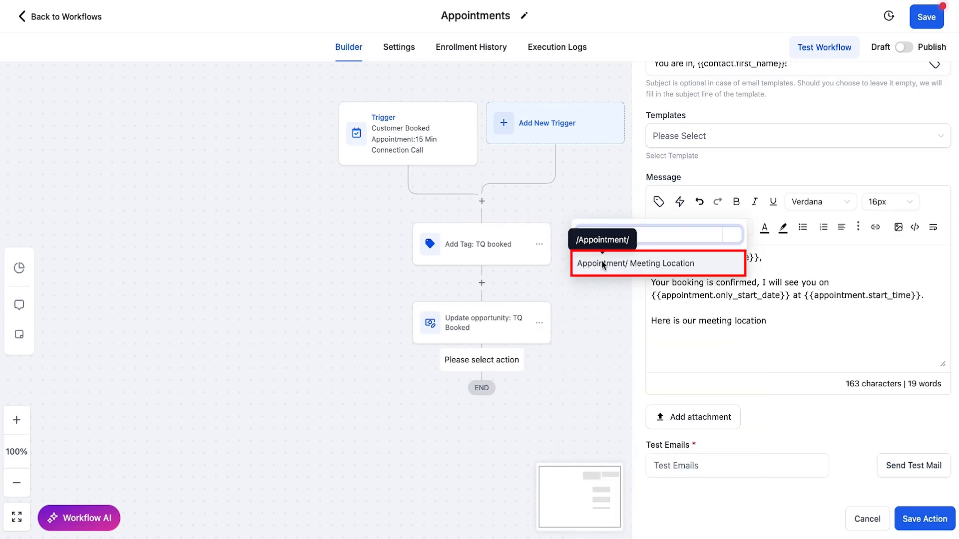
left_click(603, 264)
type(".")
- Close the message with "Thanks," and the sender's first name on the next line, and save the email action
key("Return")
key("Return")
type("Thanks,")
key("Return")
type("Tina")
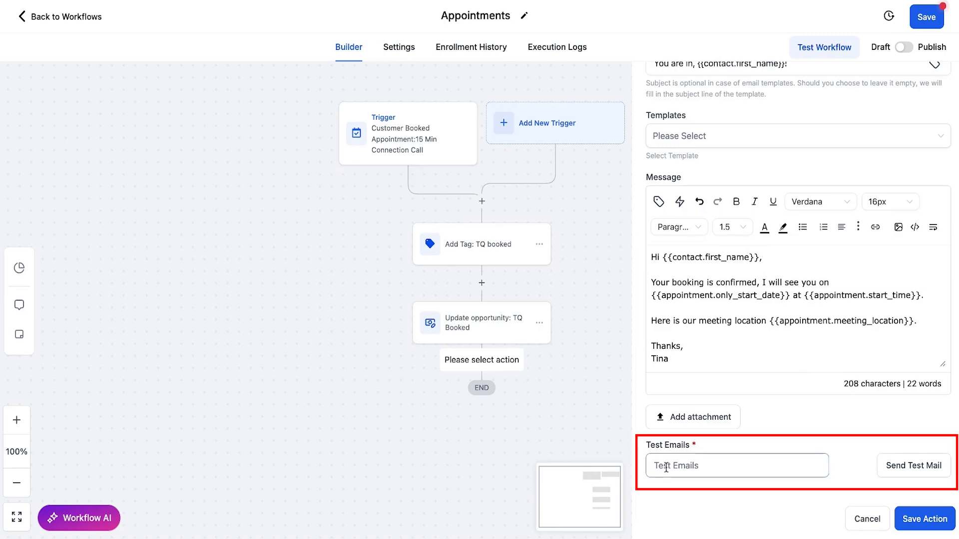
left_click_drag(647, 446, 701, 472)
left_click(701, 472)
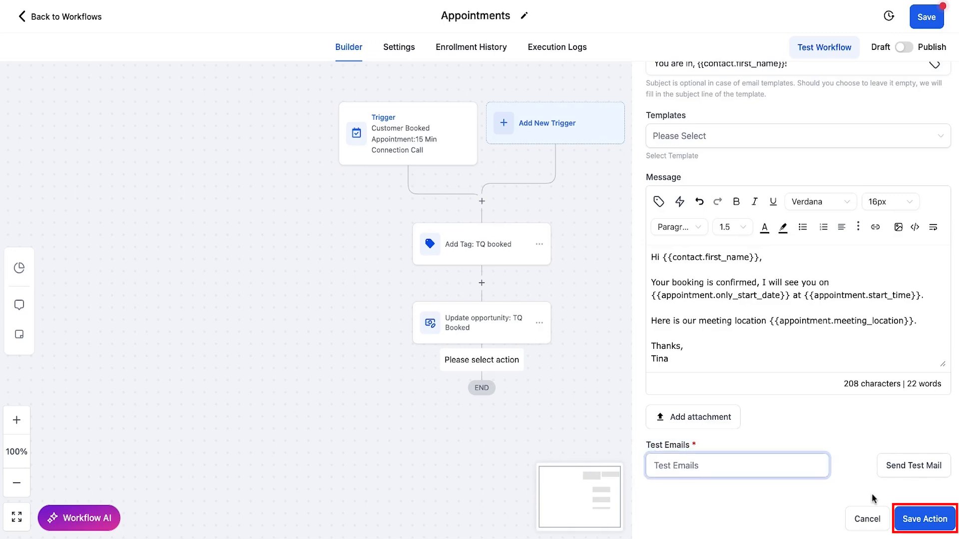
left_click(923, 522)
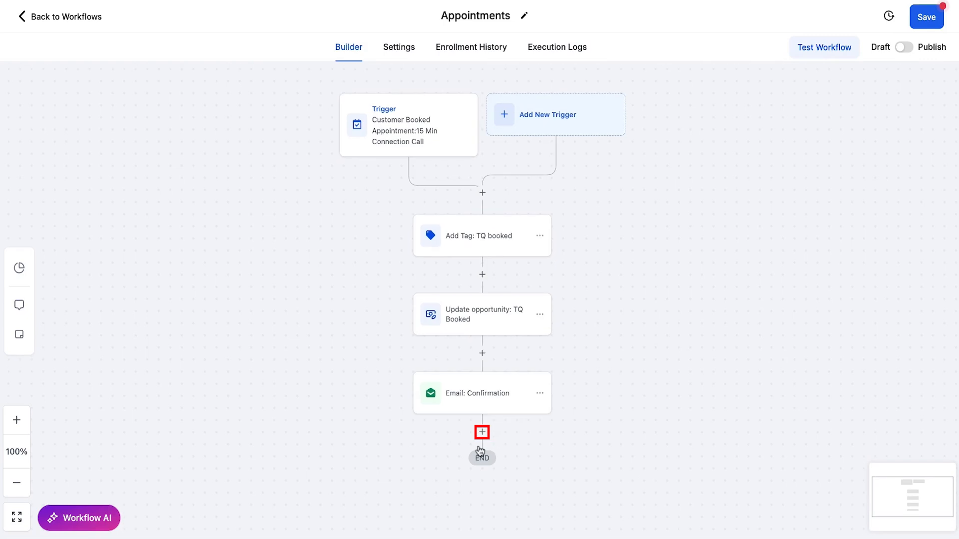
- Add a Send SMS action below the confirmation email
left_click(482, 432)
type("SMS")
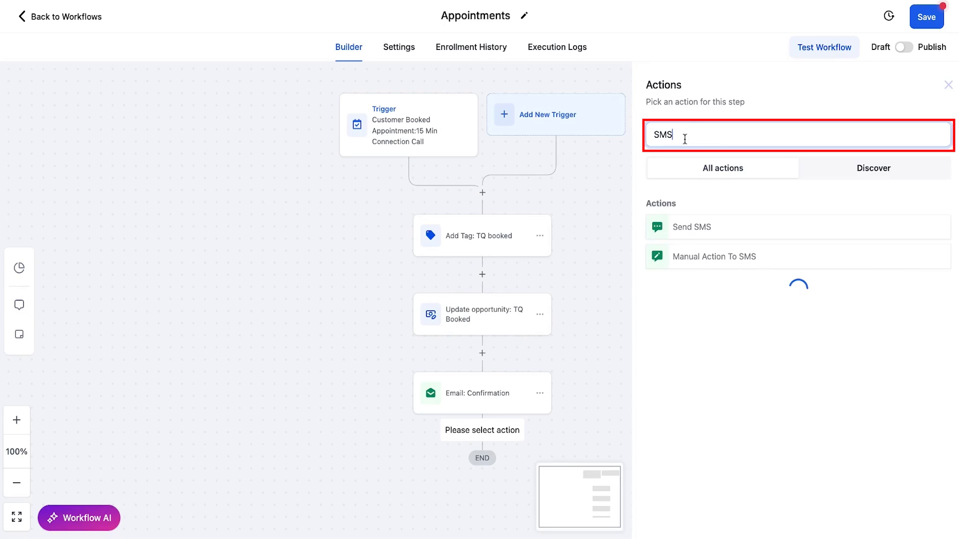
left_click(738, 230)
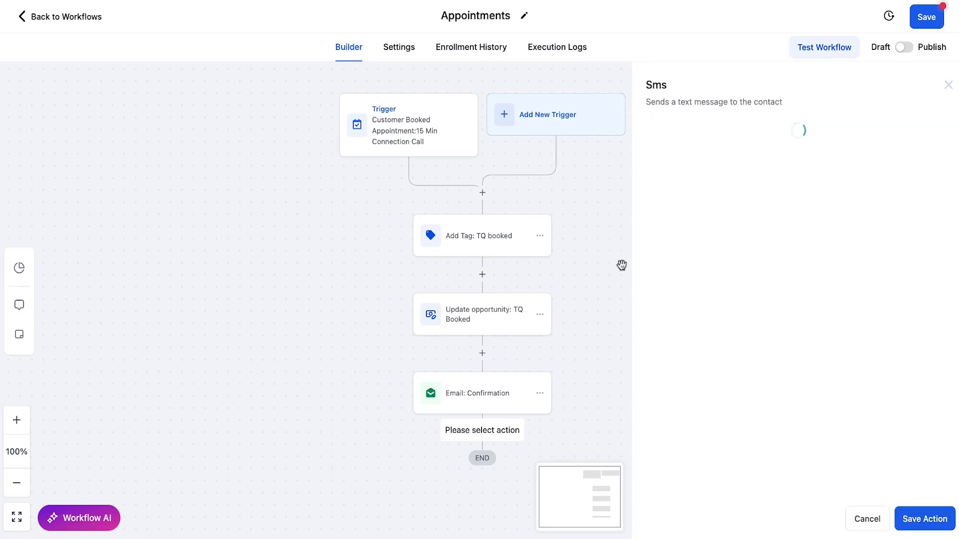
- Write the SMS "Hi {{contact.first_name}} - I look forward to speaking with you soon!" signed with the sender's first name, and save the action
left_click(733, 324)
type("Hi")
left_click(659, 279)
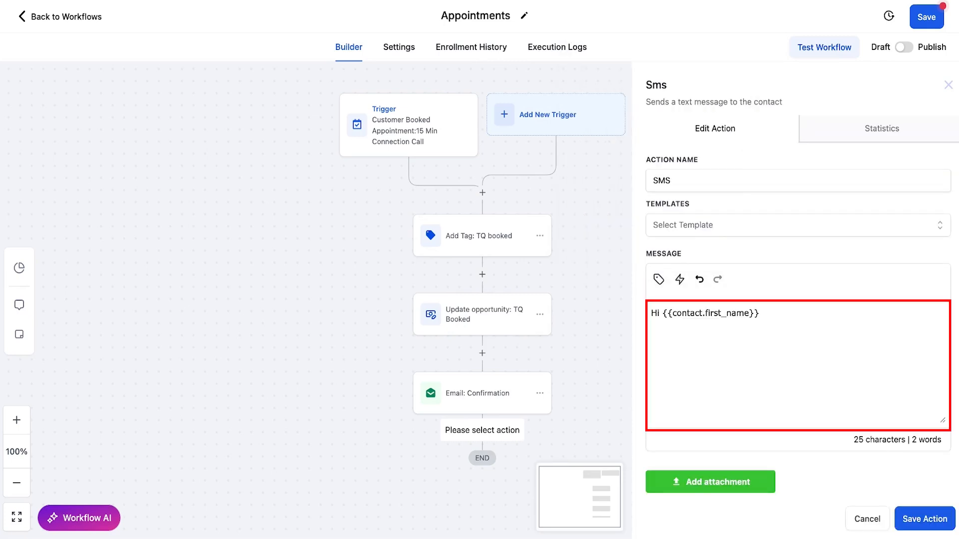
type("- I lo")
type("ok forward to speaking with you soon! - Tina")
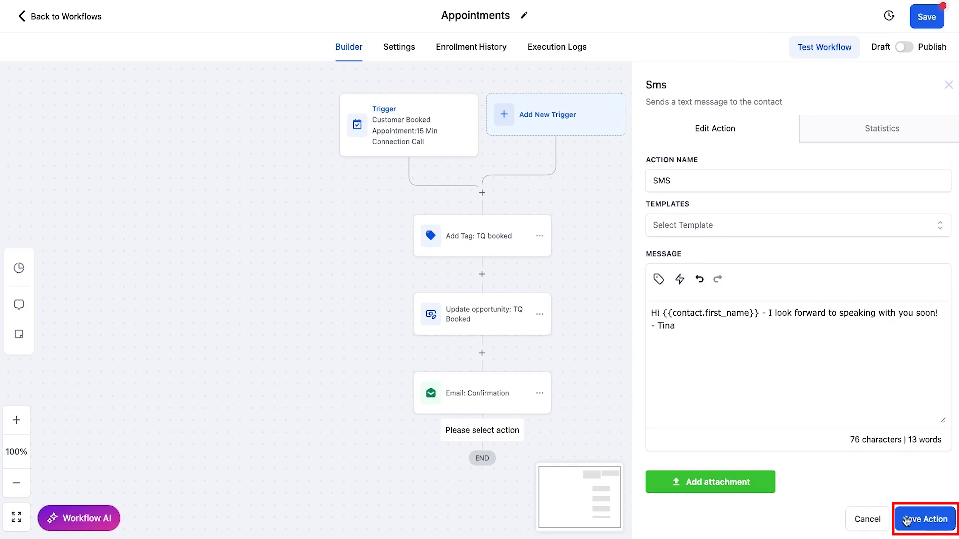
left_click(906, 521)
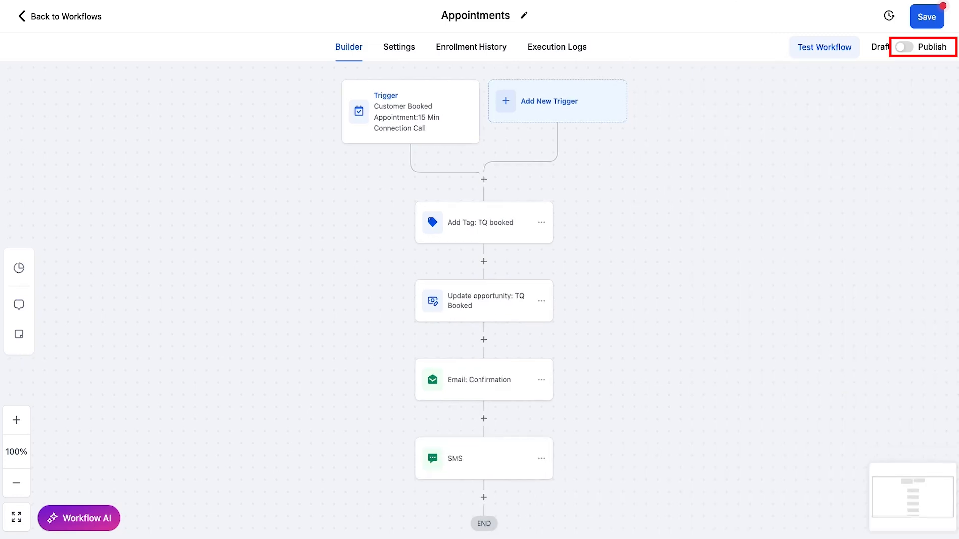
- Publish and save the Appointments workflow, and open the Workflow AI assistant
left_click(913, 49)
left_click(926, 18)
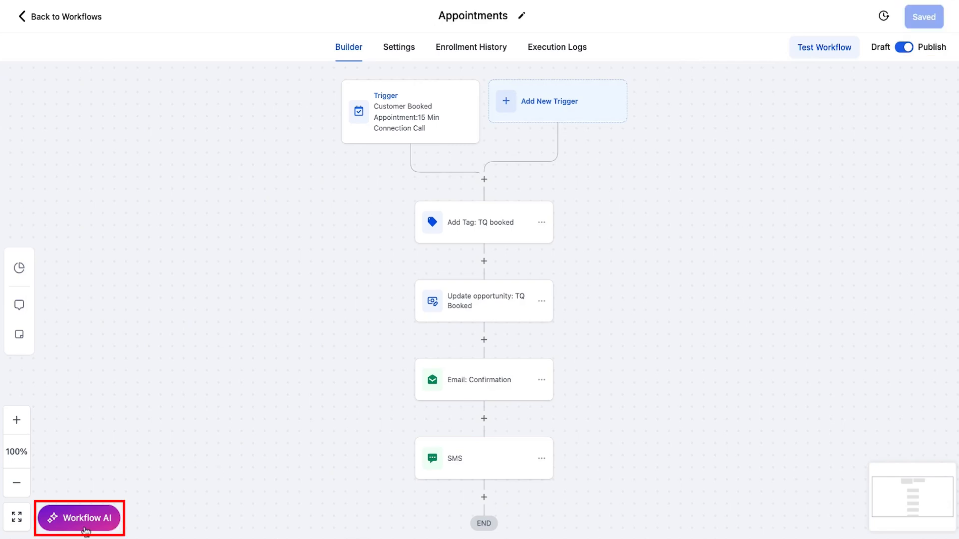
left_click(85, 524)
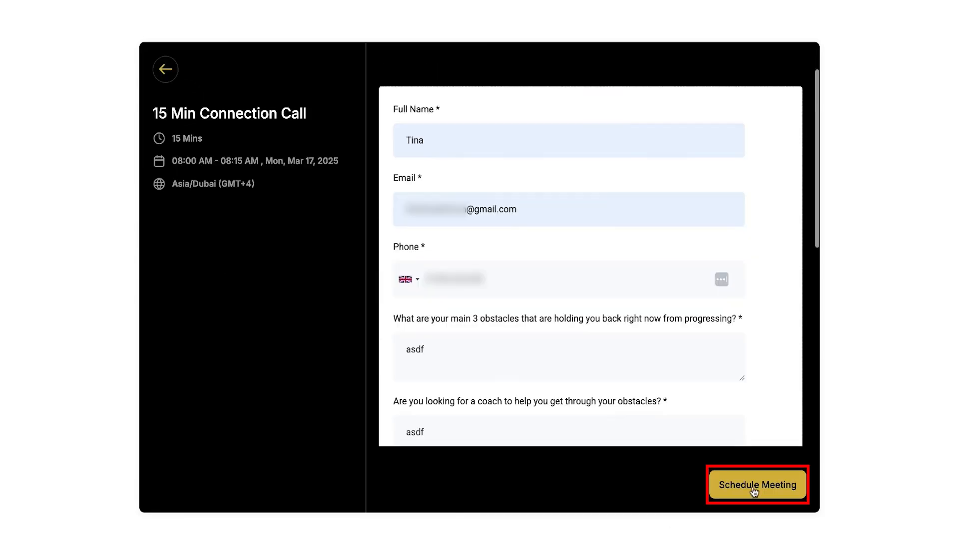
- Submit a test booking for the 15 Min Connection Call and check the test contact's current status in the workflow's enrollment history
left_click(754, 490)
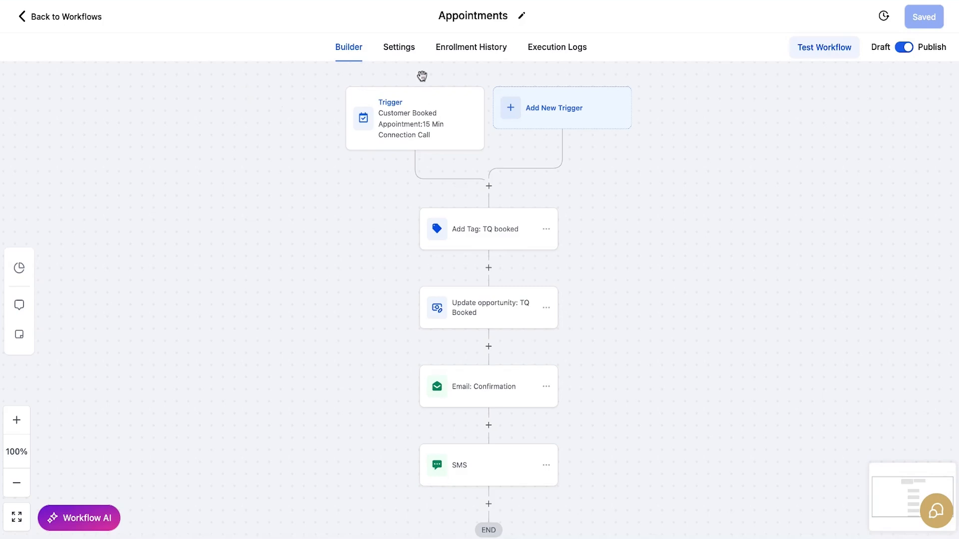
left_click(464, 52)
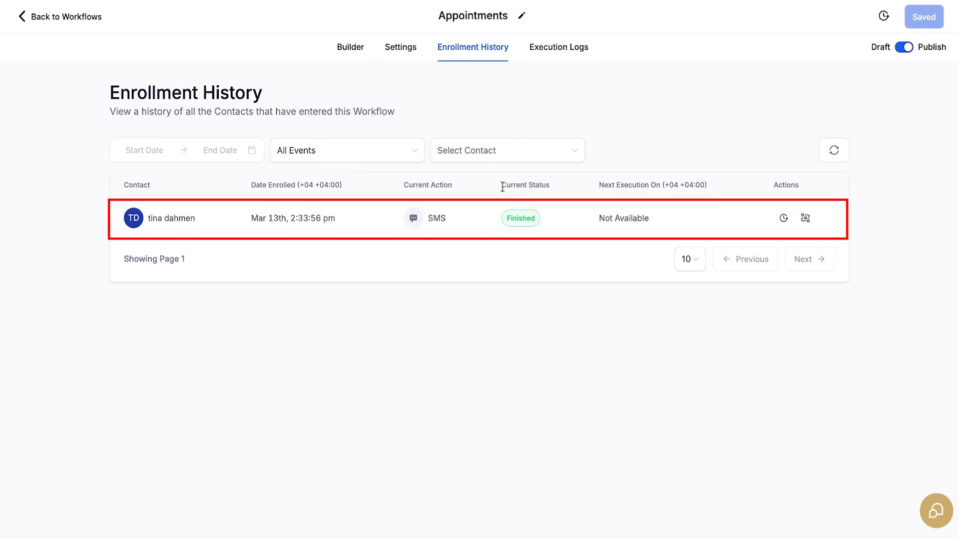
left_click_drag(501, 186, 550, 185)
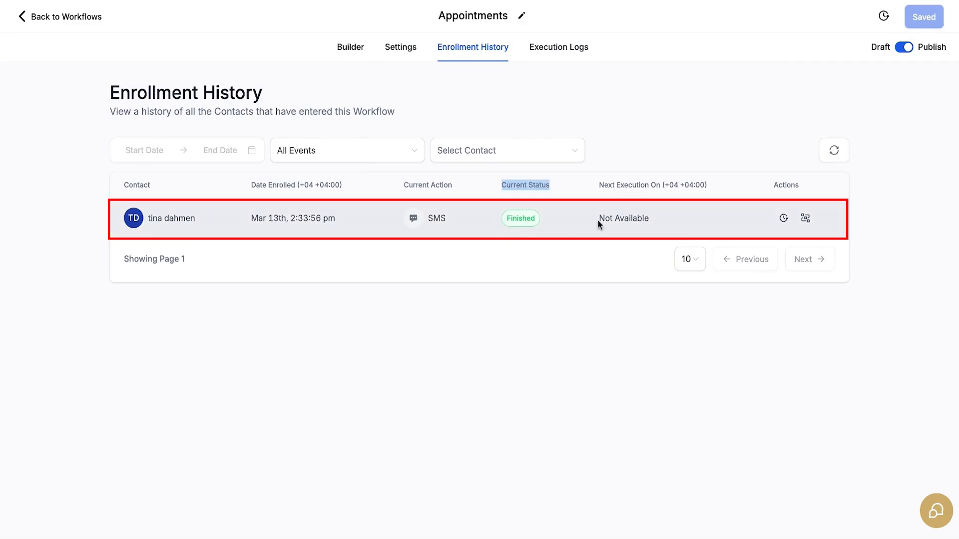
- Review the workflow's action sequence and its execution logs, including the error statuses offered by the status filter
left_click(345, 48)
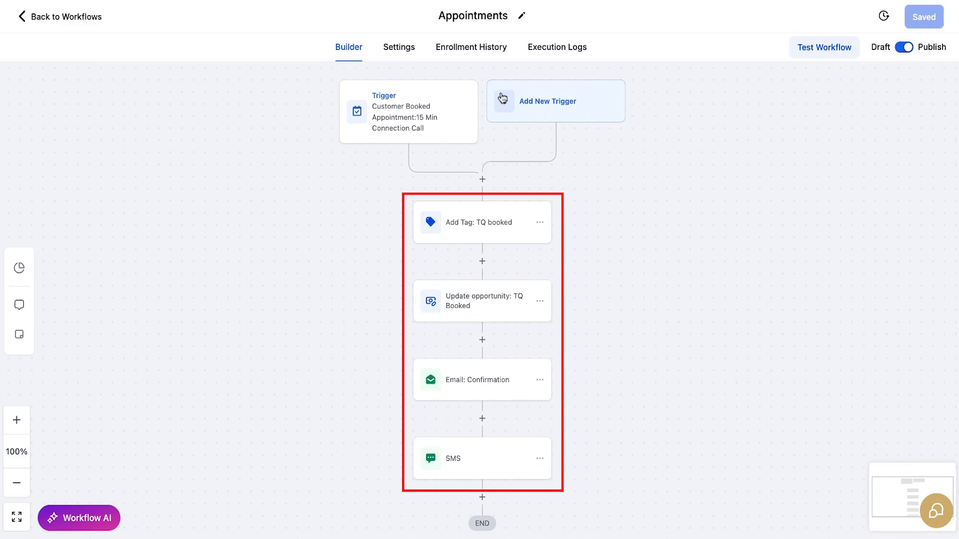
left_click(561, 50)
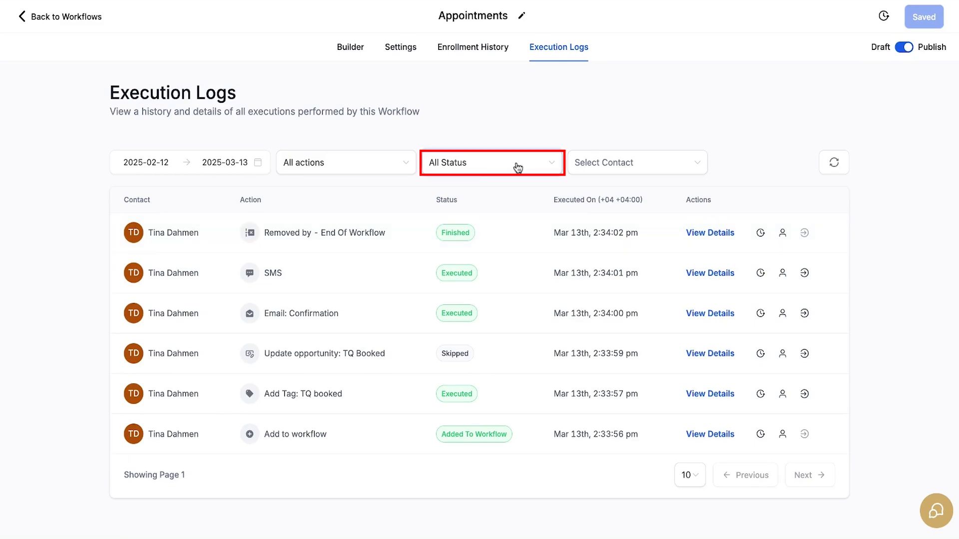
left_click(551, 164)
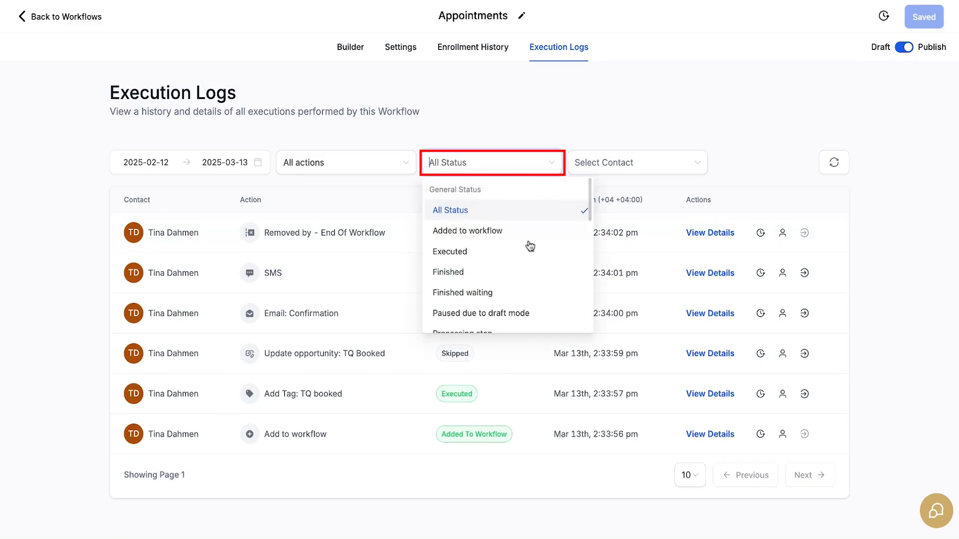
scroll(529, 275, "down", 5)
scroll(513, 261, "down", 5)
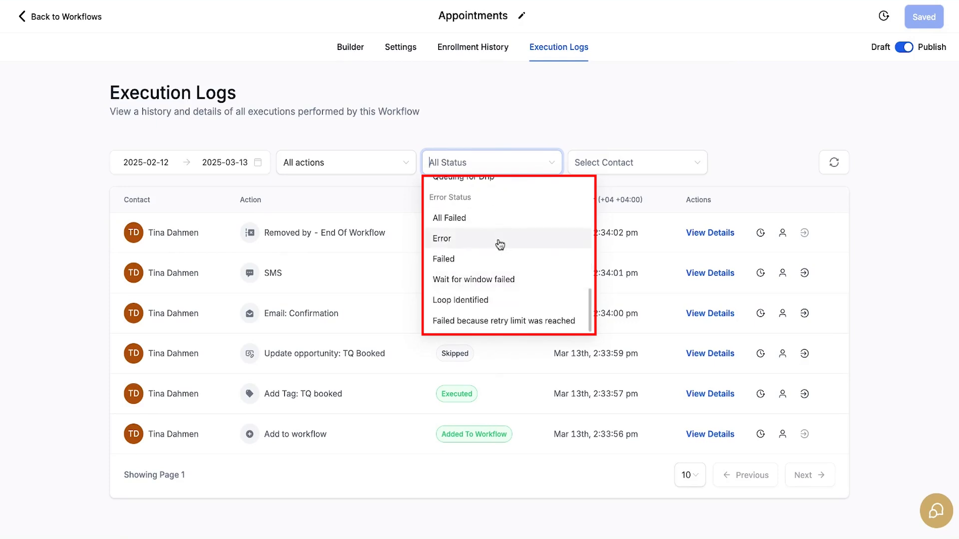
left_click(500, 244)
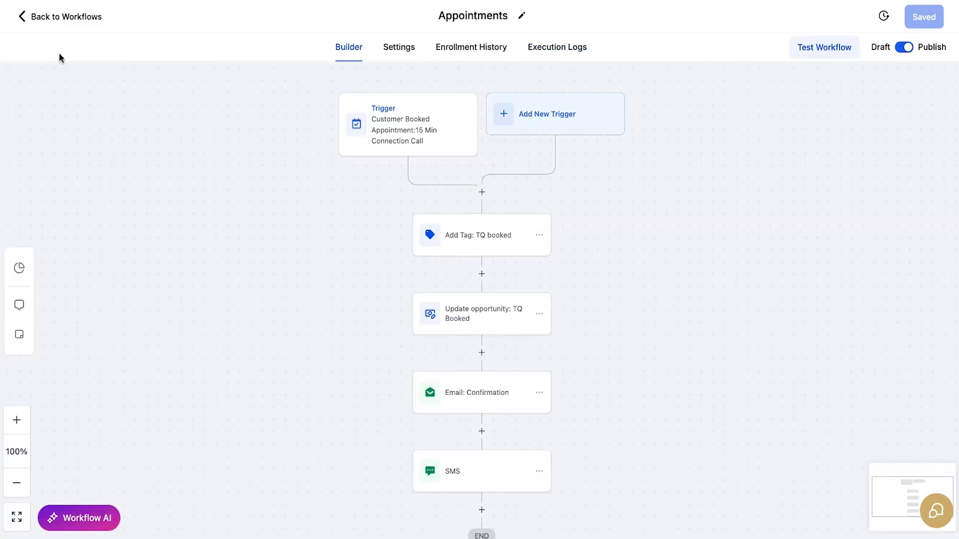
- Return to the workflow list and start creating a new workflow from a recipe
left_click(65, 19)
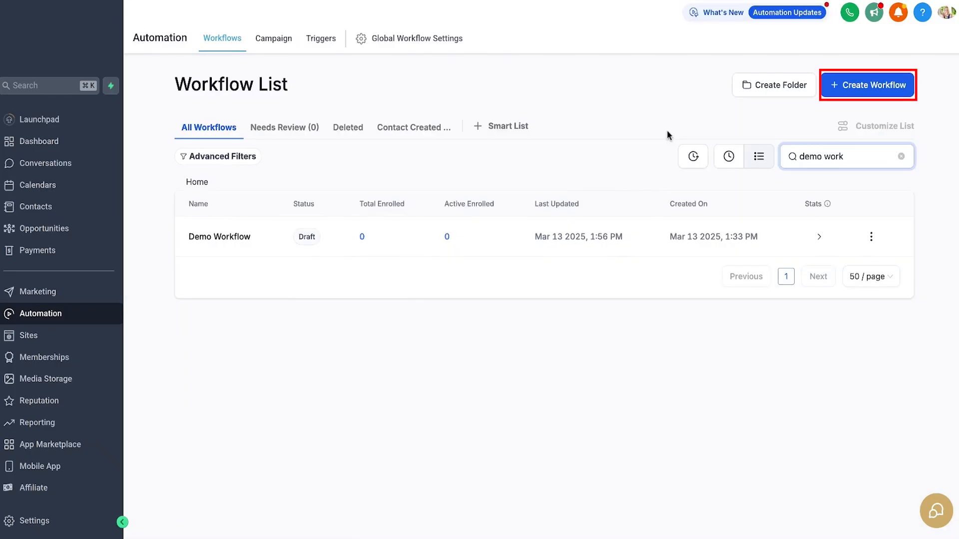
left_click(894, 93)
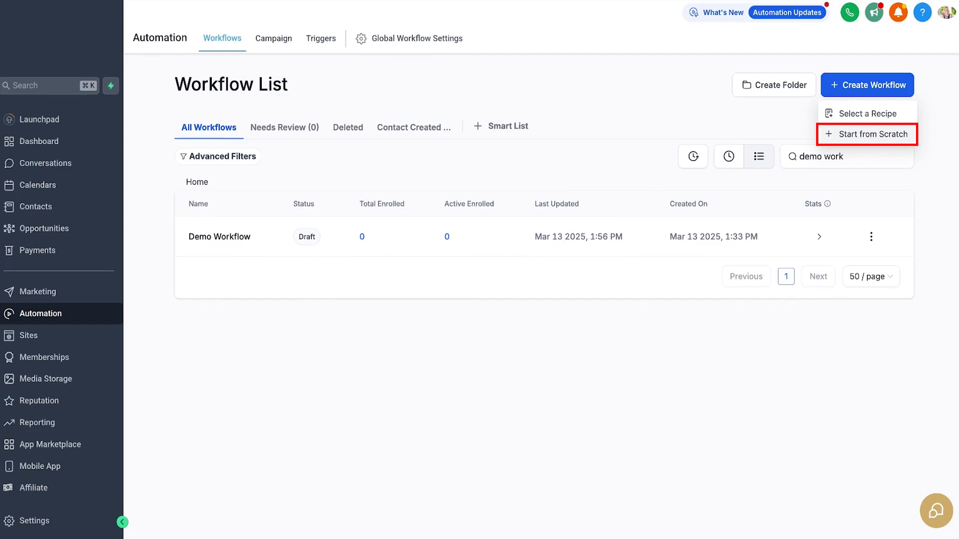
left_click(869, 115)
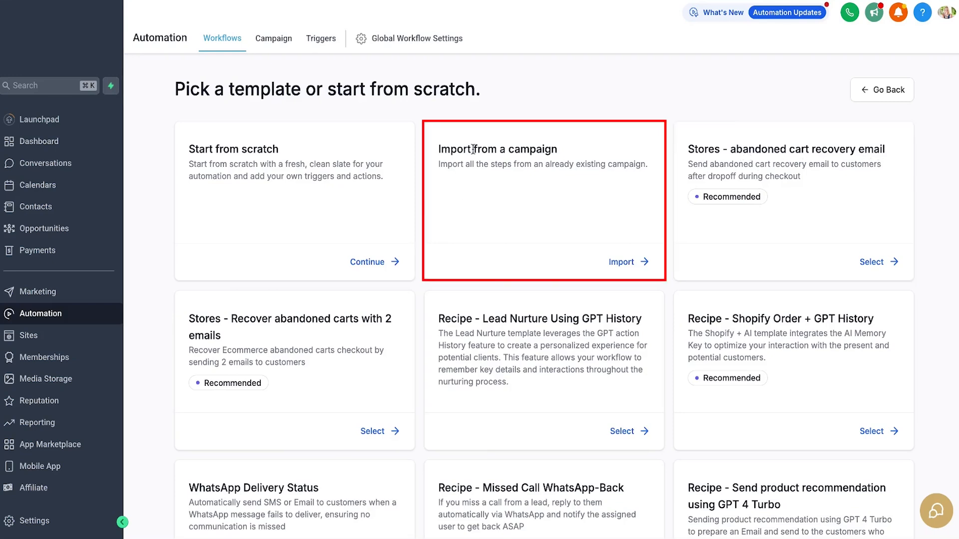
- Browse the recipe templates, examining the Missed Call WhatsApp-Back and WhatsApp Delivery Status recipes
scroll(541, 286, "down", 3)
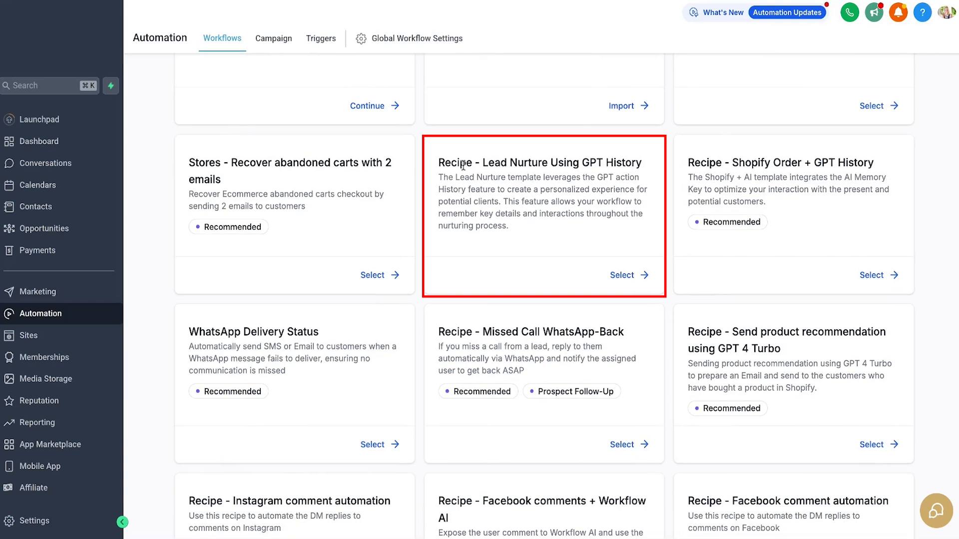
scroll(847, 238, "down", 2)
left_click_drag(482, 223, 638, 226)
left_click_drag(188, 222, 335, 223)
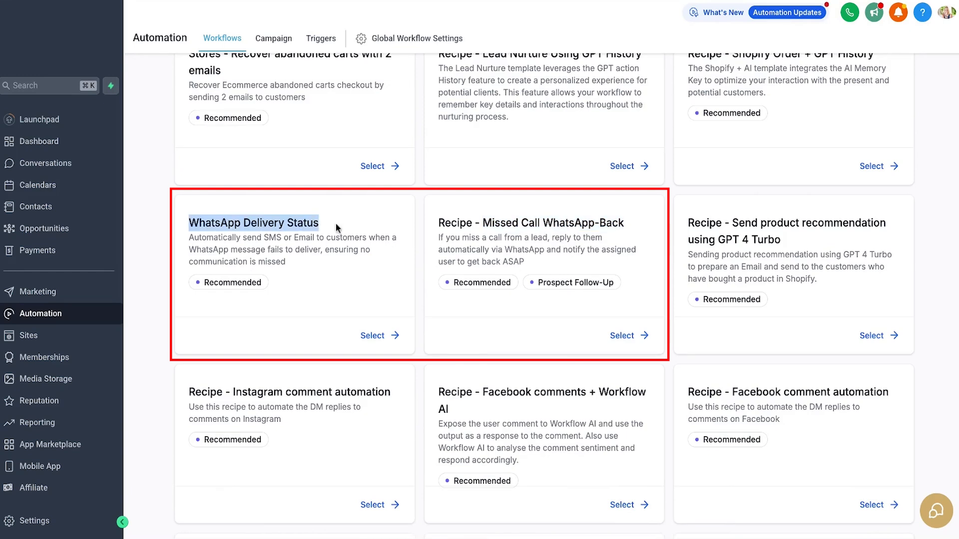
- Browse the remaining recipe templates and create a workflow from the Instagram comment automation recipe
scroll(464, 315, "down", 3)
scroll(464, 316, "down", 1)
left_click_drag(189, 218, 394, 219)
scroll(634, 307, "down", 3)
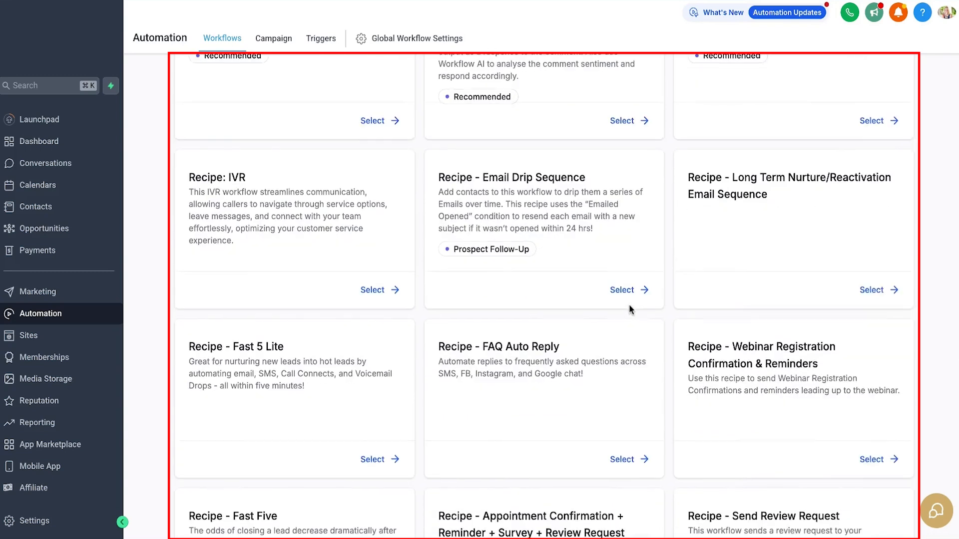
scroll(630, 310, "down", 2)
scroll(629, 307, "down", 2)
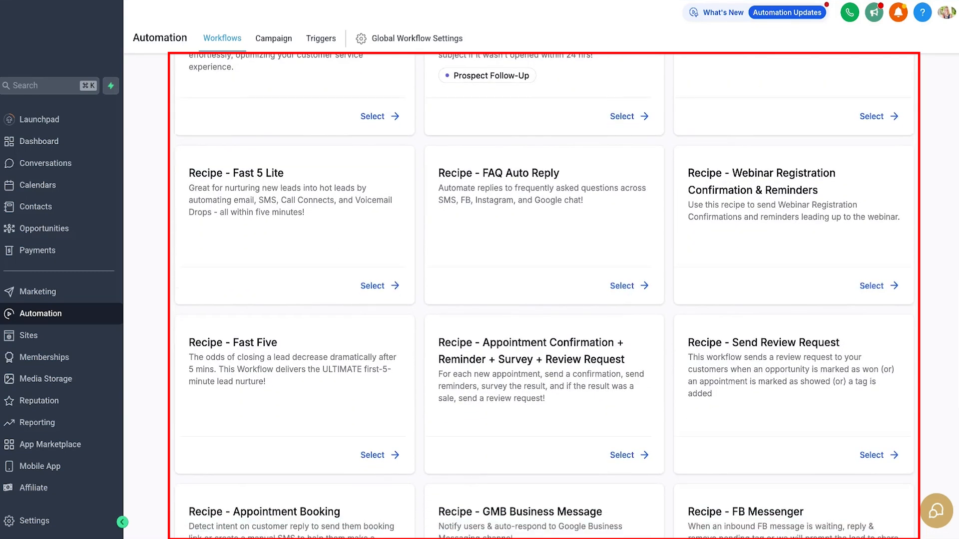
scroll(543, 296, "down", 2)
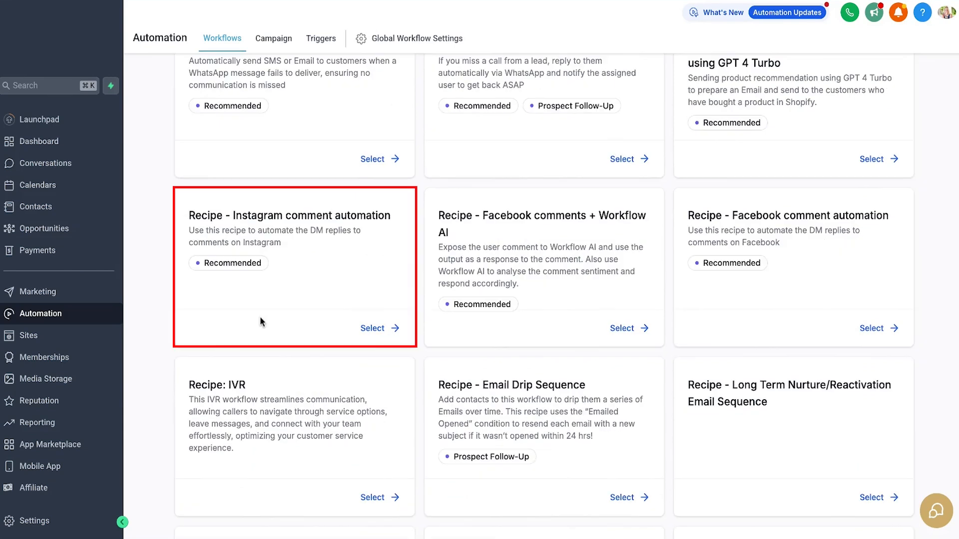
left_click_drag(234, 218, 400, 216)
left_click(400, 216)
left_click(381, 329)
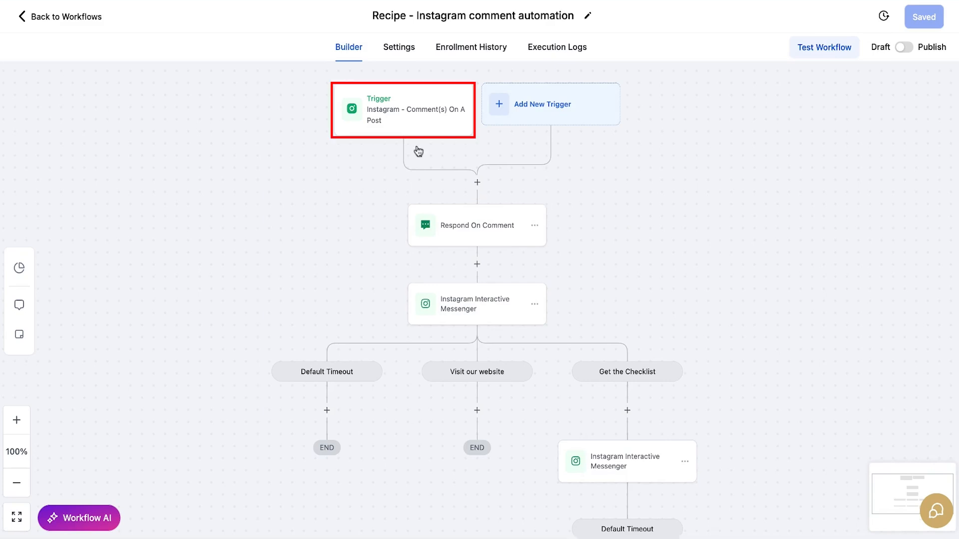
- Set the Instagram comment trigger's filters to the connected page, post type Published Post, and the "What if they laugh at me!?" post dated 22-Dec-2024
left_click(431, 116)
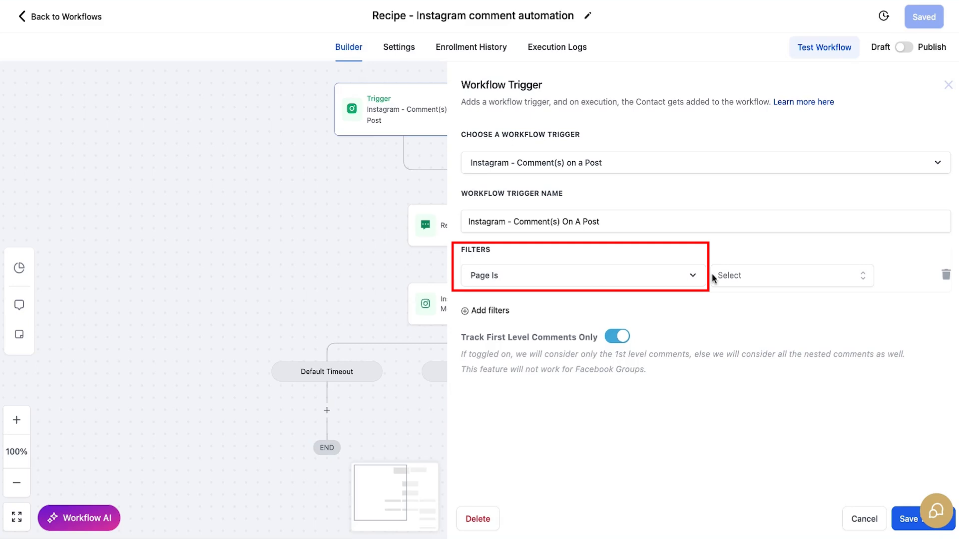
left_click(861, 280)
left_click(763, 329)
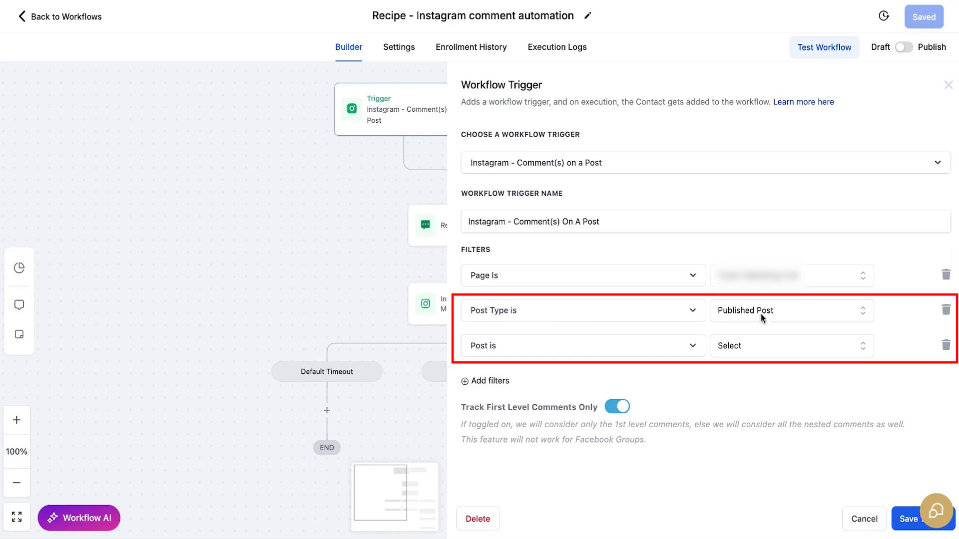
left_click(863, 318)
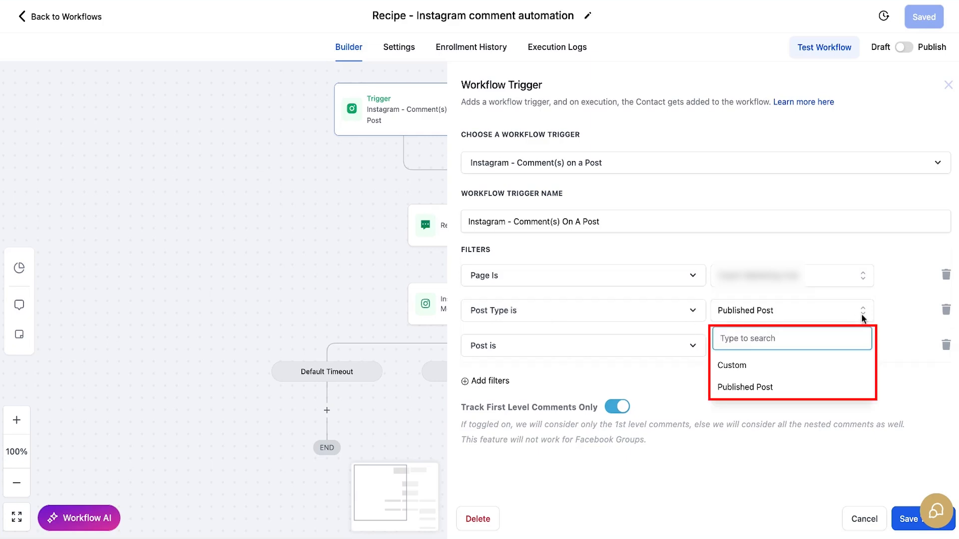
left_click(811, 369)
left_click(760, 348)
left_click(779, 322)
left_click(764, 385)
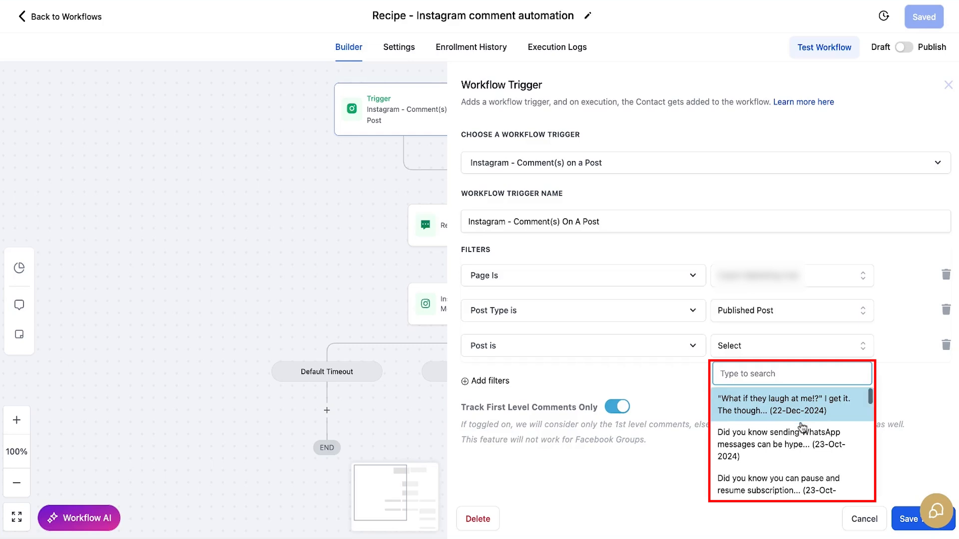
left_click(789, 414)
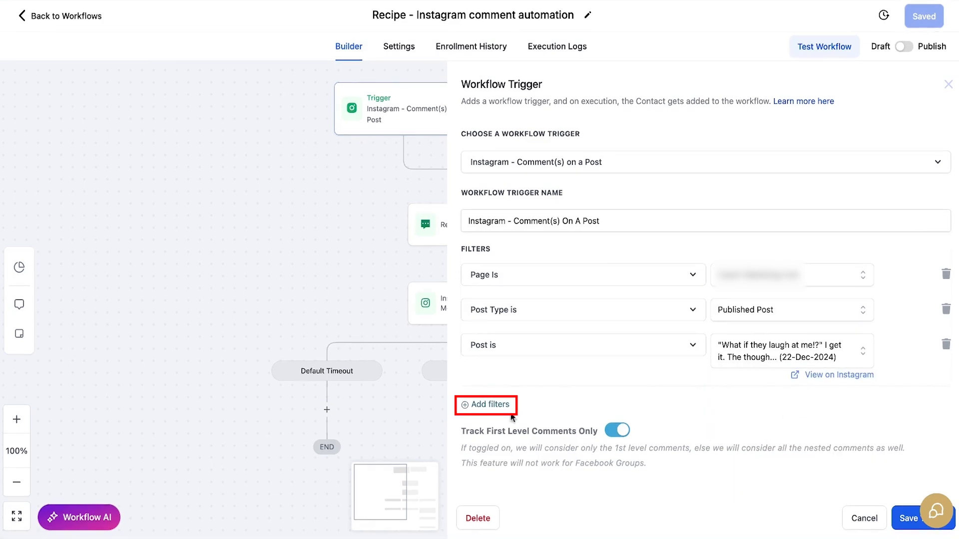
- Add a Contains Phrase filter with the phrase "ME" to the Instagram comment trigger and save the trigger
left_click(487, 405)
left_click(687, 390)
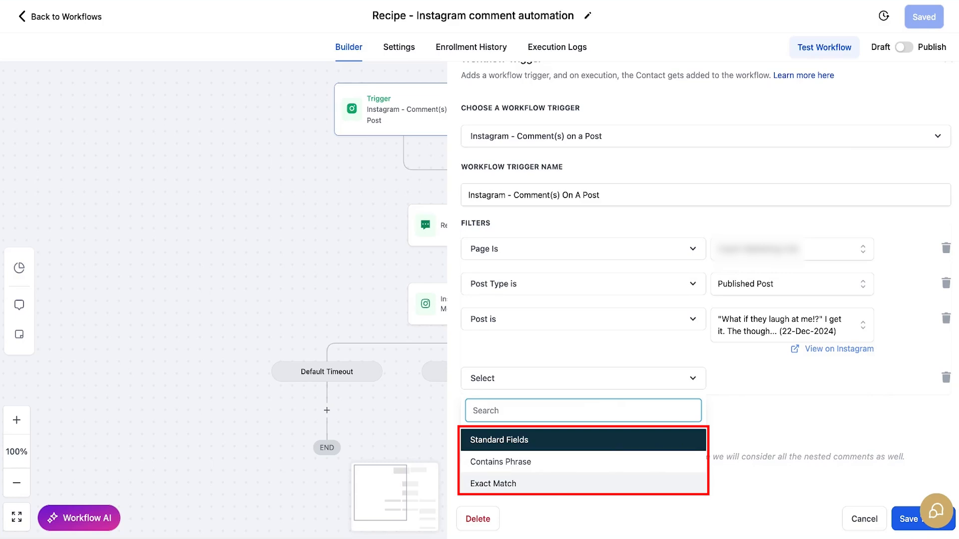
left_click(557, 466)
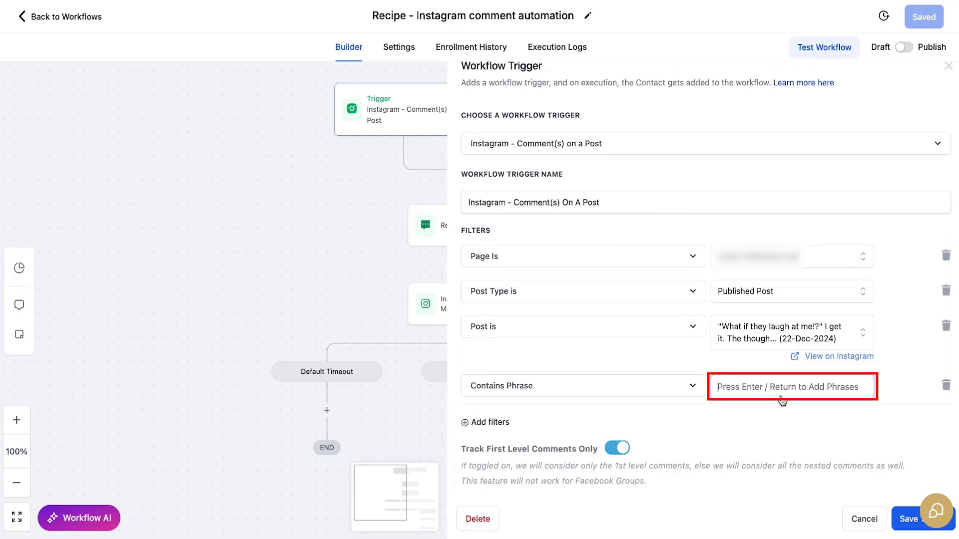
type("ME")
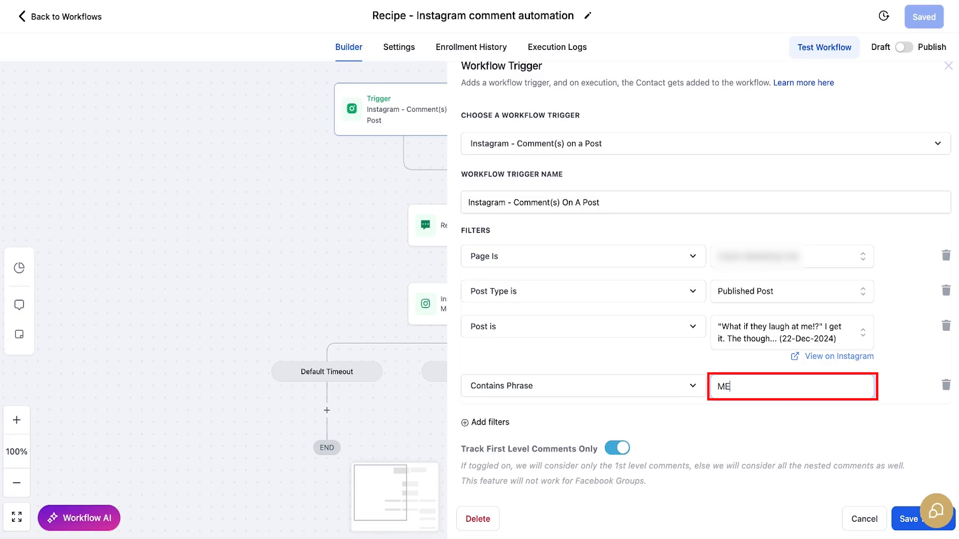
key("Return")
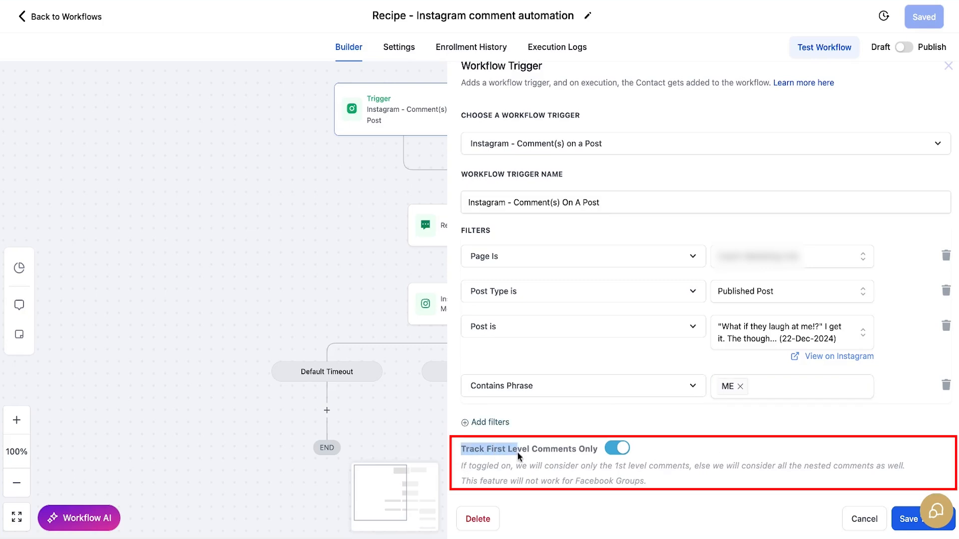
left_click(595, 455)
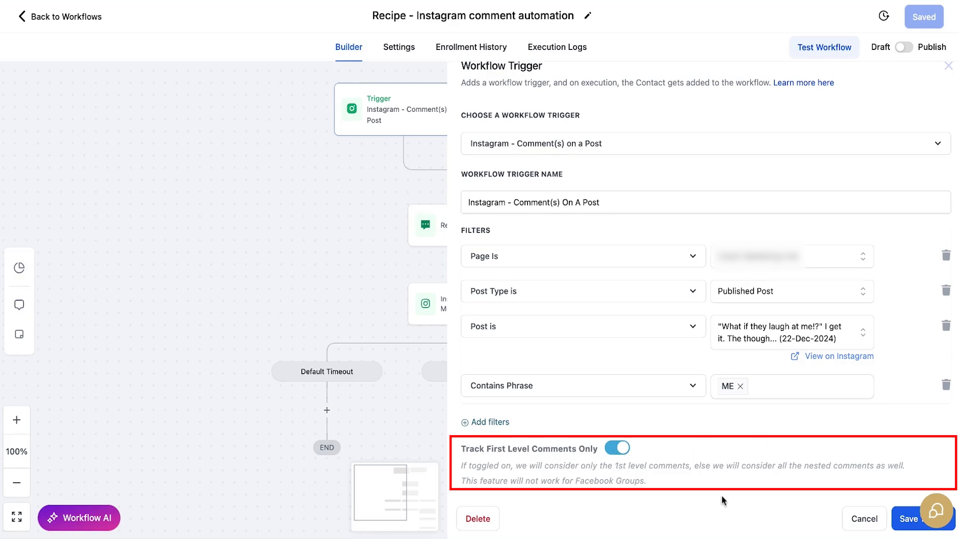
left_click(901, 522)
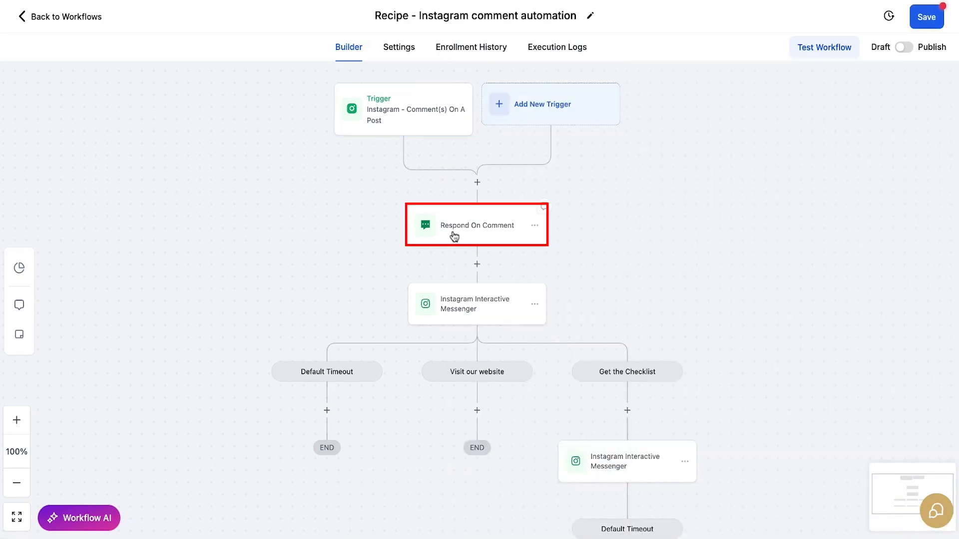
- Add a third reply reading "{{contact.name}}, check your DMs!!" to the Respond On Comment action and save it
left_click(499, 232)
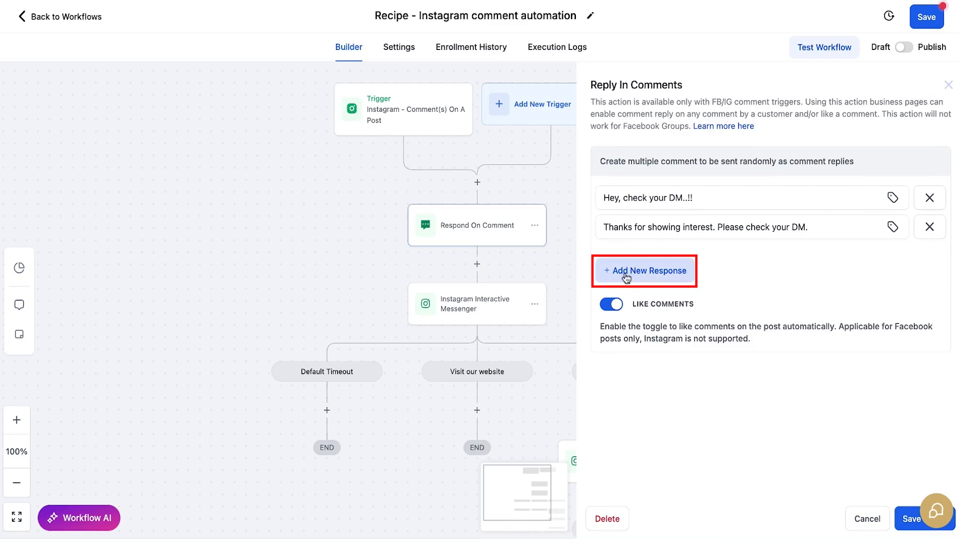
left_click(653, 276)
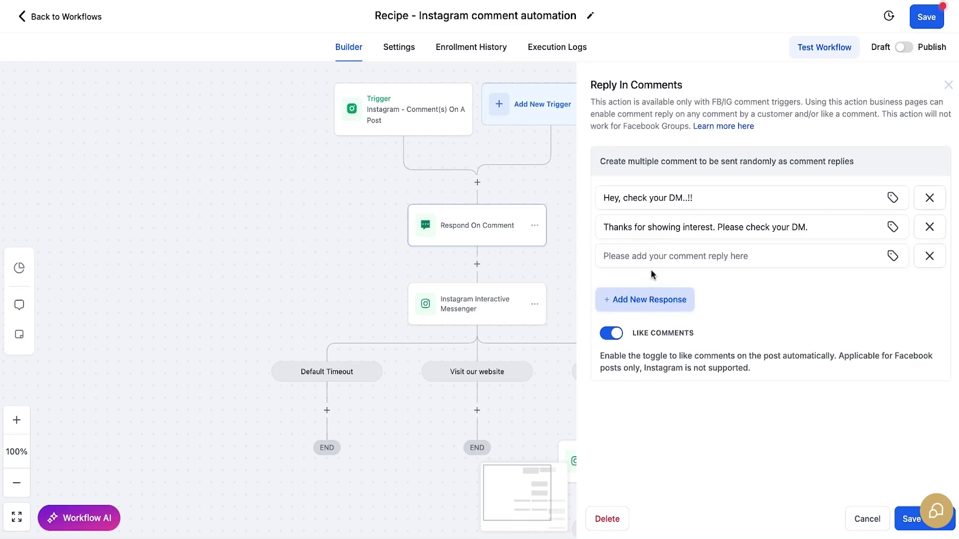
left_click(893, 257)
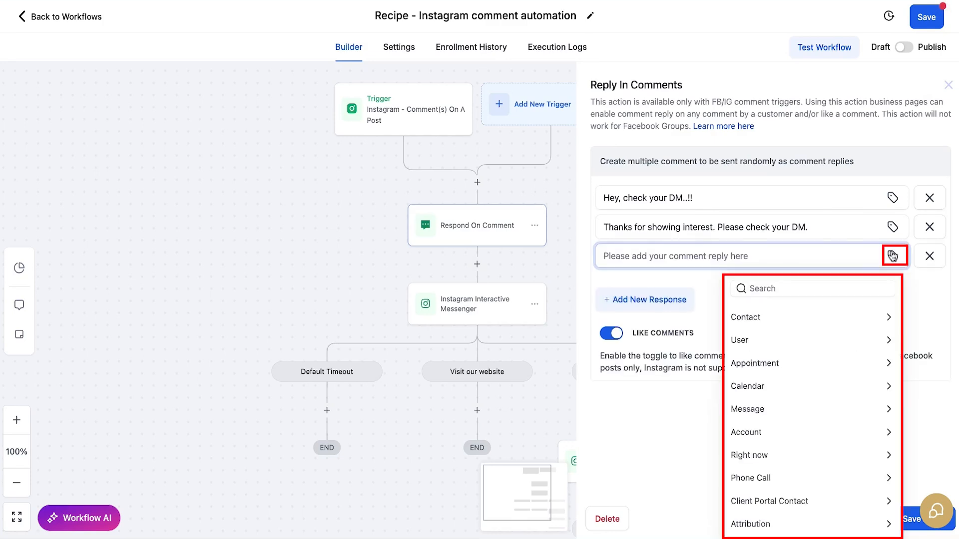
left_click(887, 322)
left_click(782, 339)
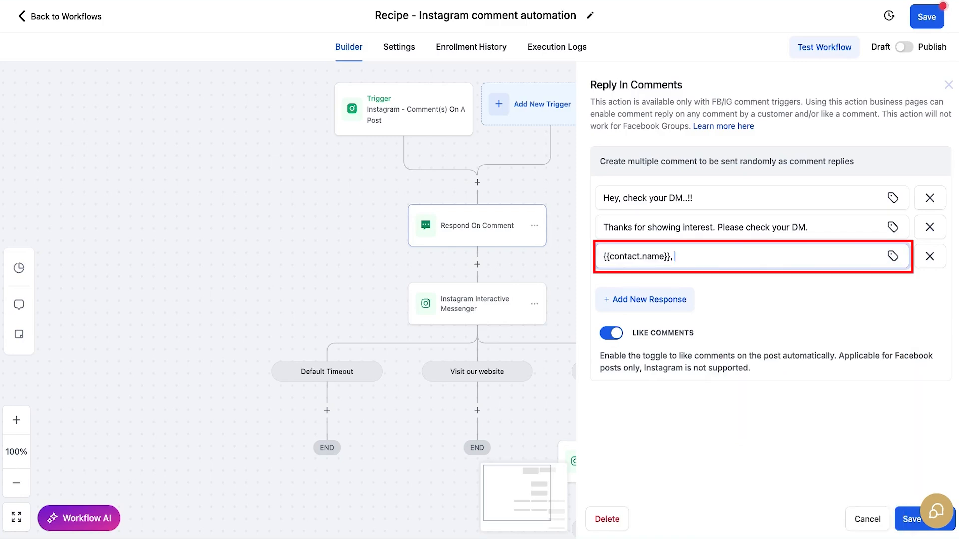
type("check your DMs!!")
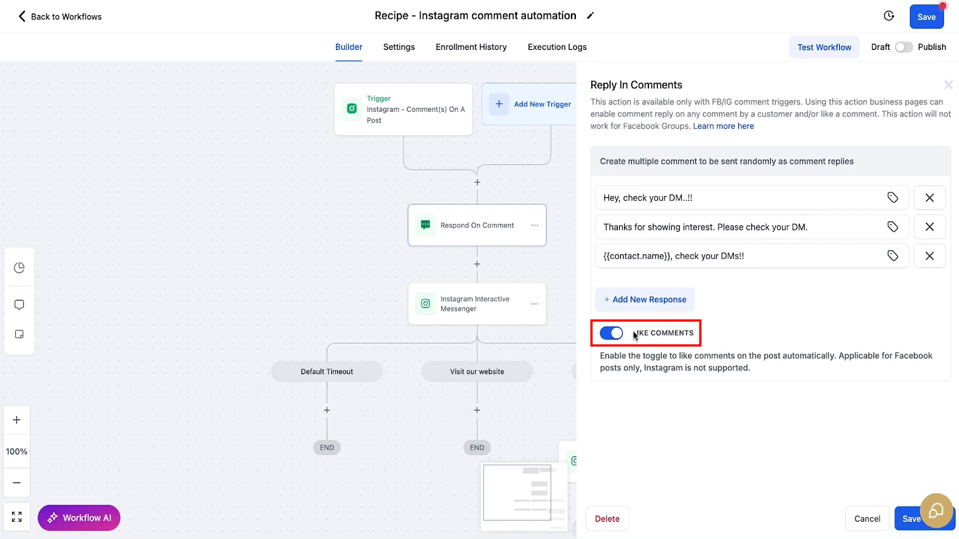
left_click(909, 520)
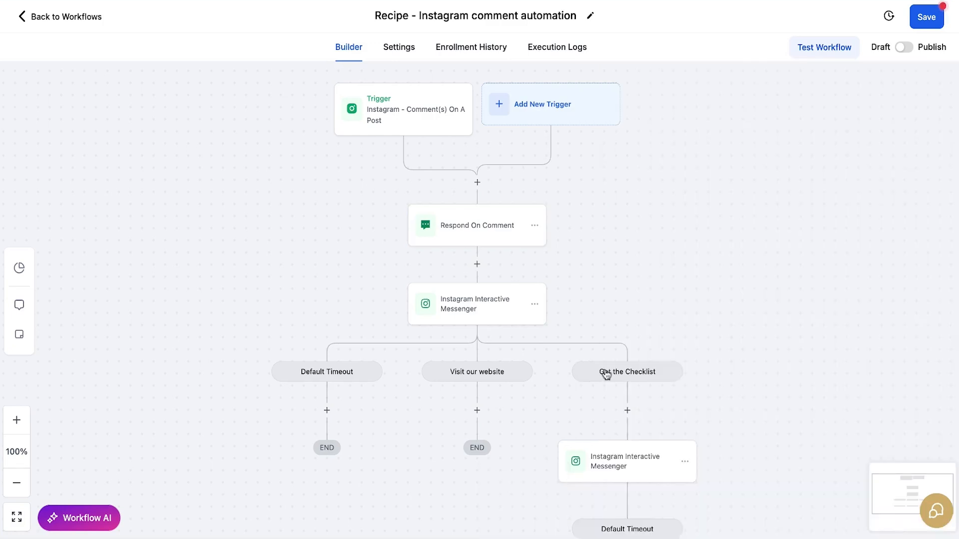
- Review the first Instagram Interactive Messenger action's message and attachment settings, and switch its response option to Quick Replies
scroll(482, 310, "down", 1)
left_click(465, 275)
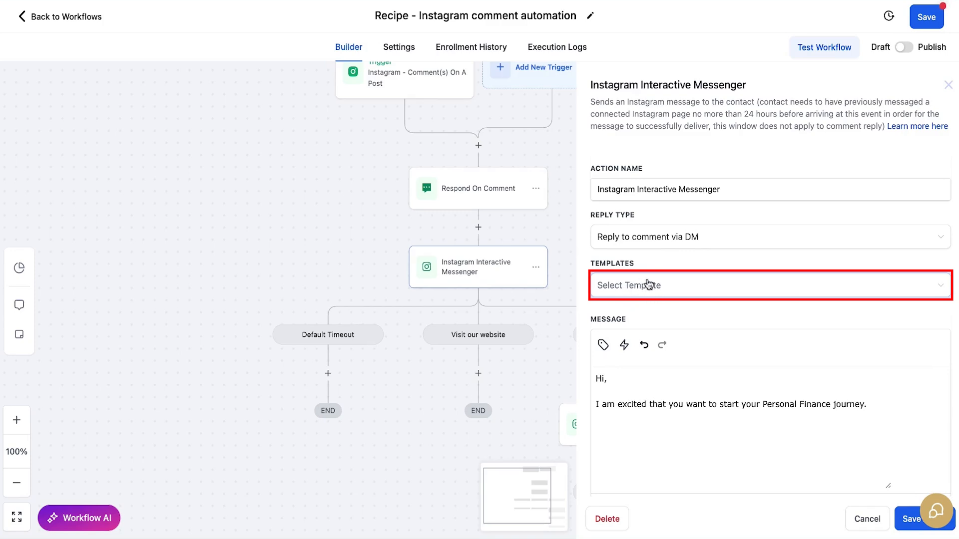
scroll(664, 329, "down", 2)
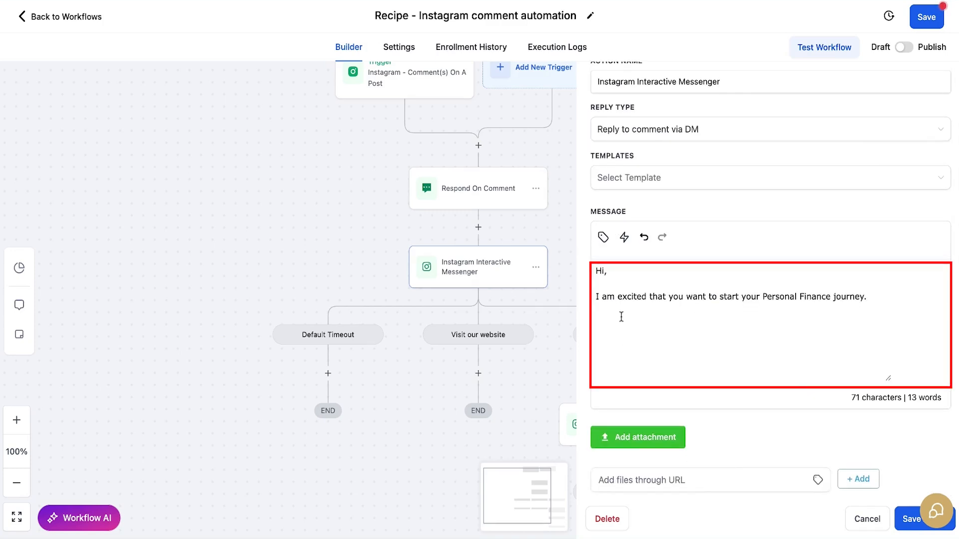
scroll(733, 342, "down", 3)
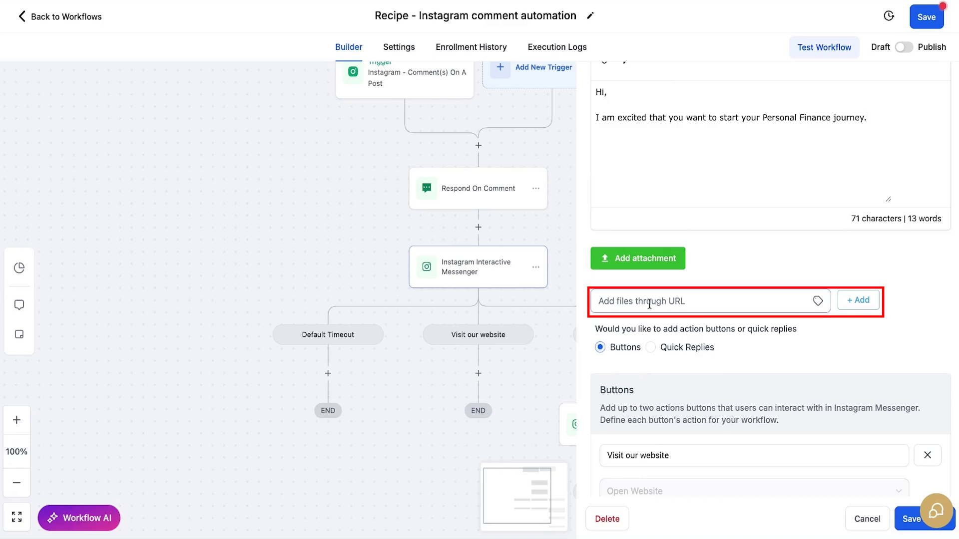
scroll(674, 301, "down", 3)
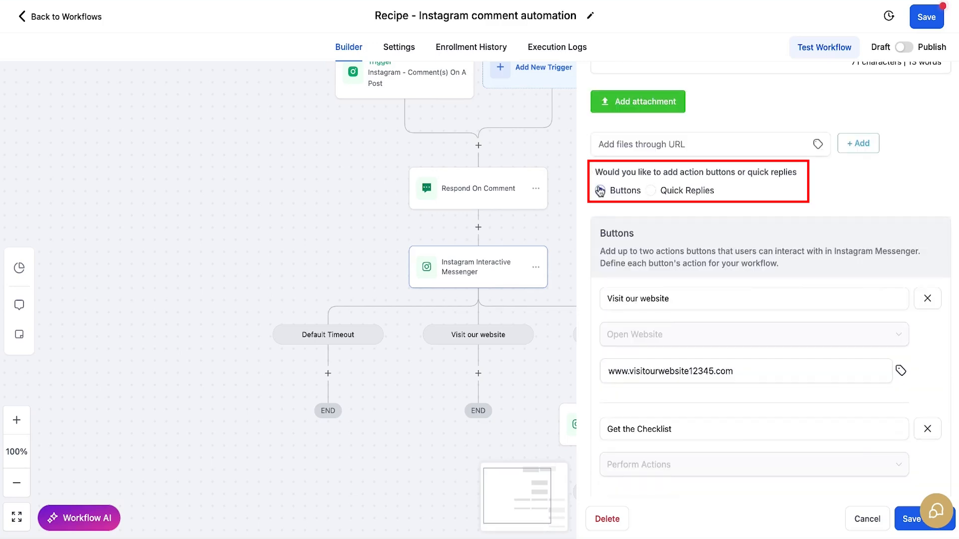
left_click(652, 191)
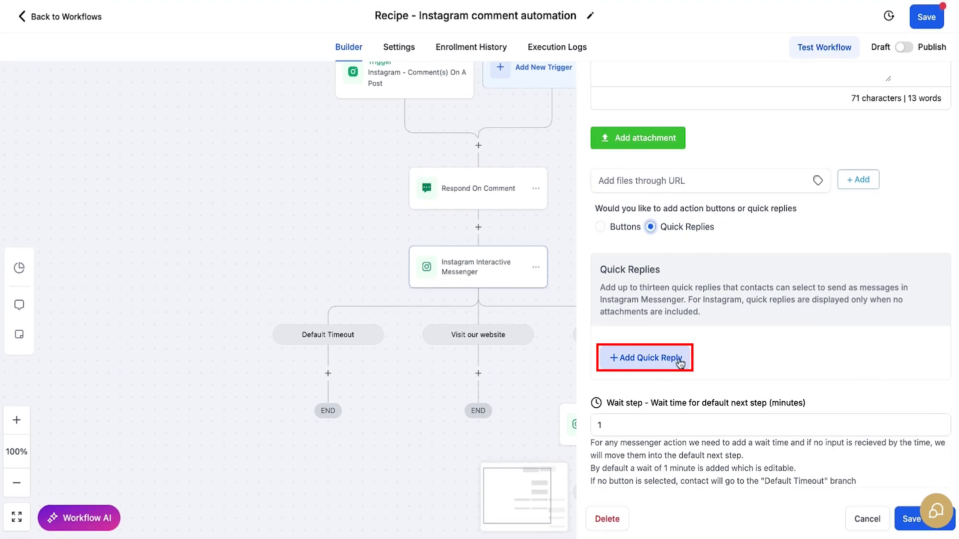
- Add a quick reply with the text "Yes, I want it!" to the Instagram Interactive Messenger action
left_click(672, 358)
scroll(755, 347, "down", 2)
left_click(754, 347)
type("Yes, I want it!")
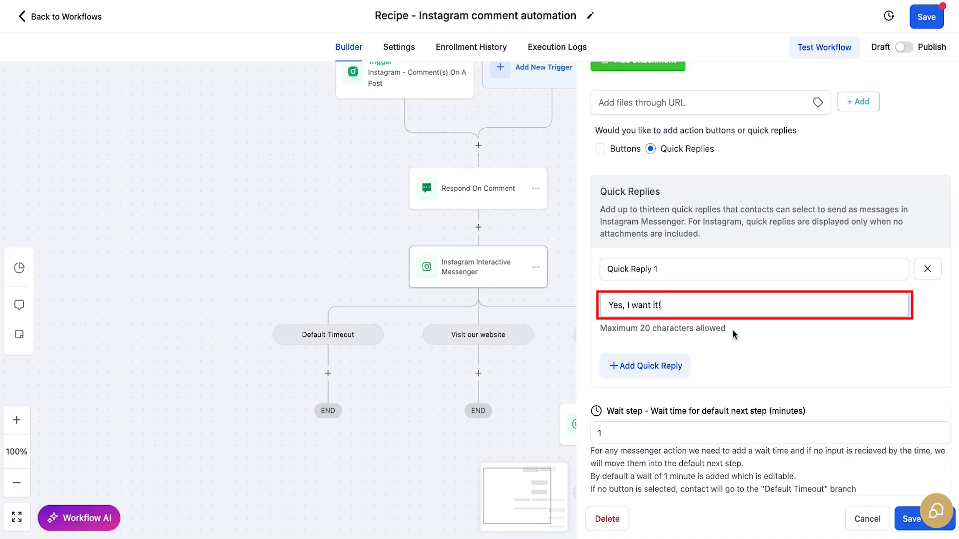
- Set the wait time for the default next step to 1 minute and save the Instagram Interactive Messenger action
scroll(764, 352, "down", 1)
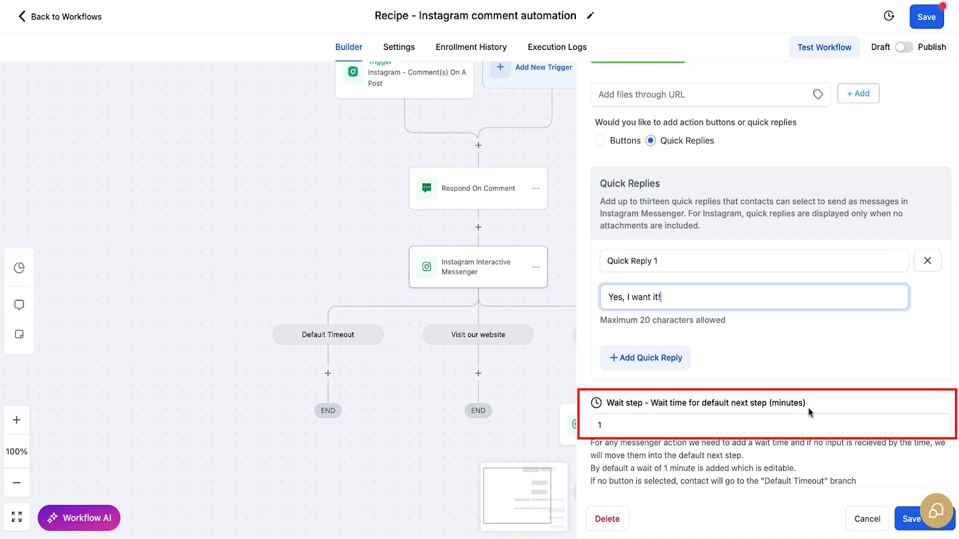
left_click_drag(614, 428, 582, 431)
type("3")
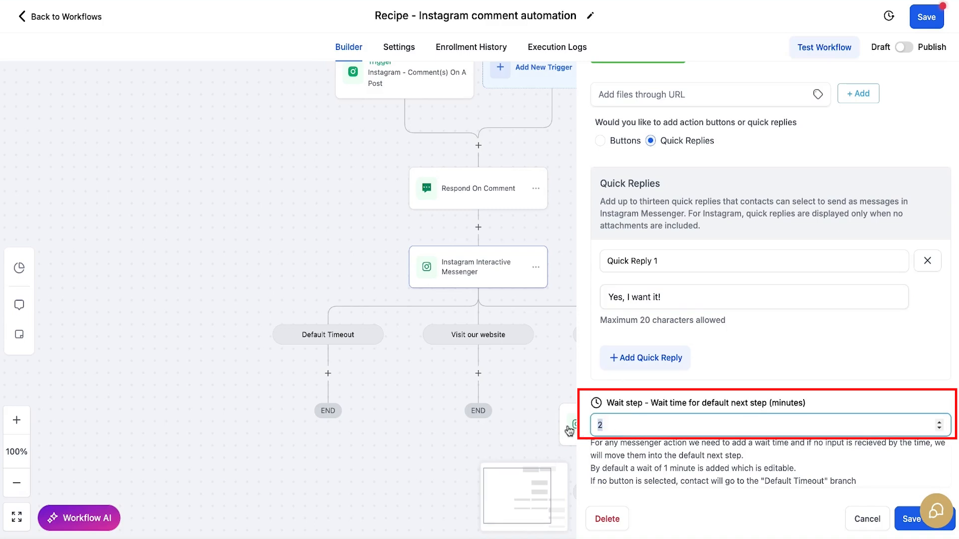
type("1")
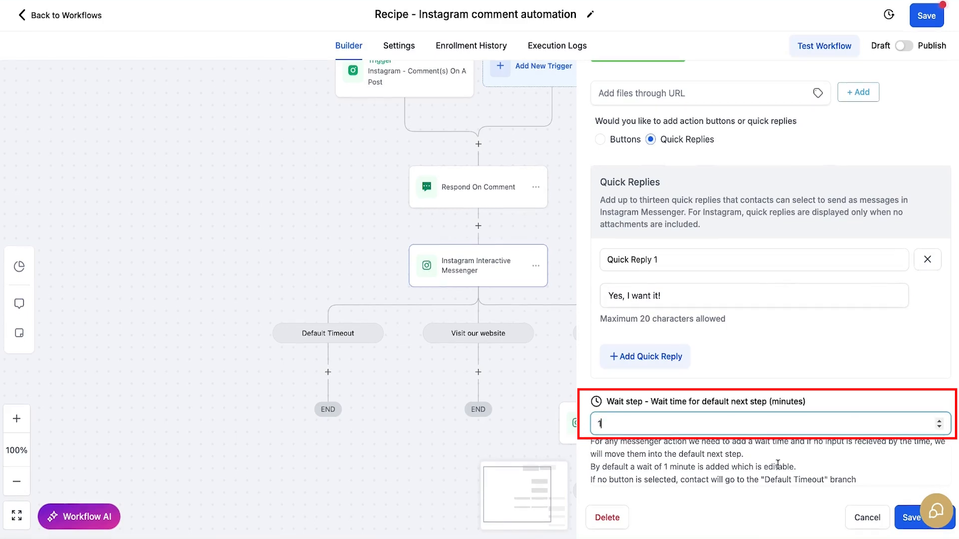
left_click(907, 521)
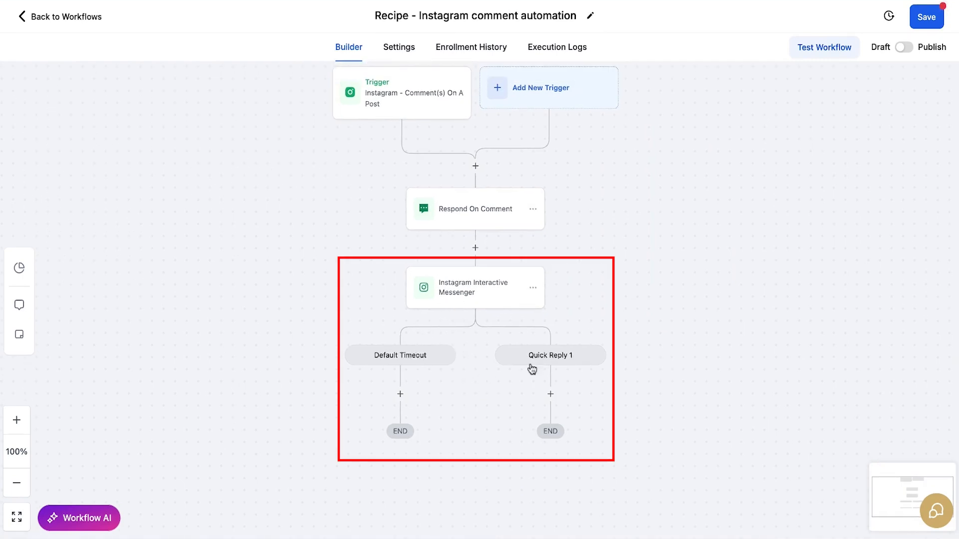
- Reopen the Instagram Interactive Messenger action to check its default wait time, and close it without changes
left_click(538, 273)
scroll(732, 436, "down", 5)
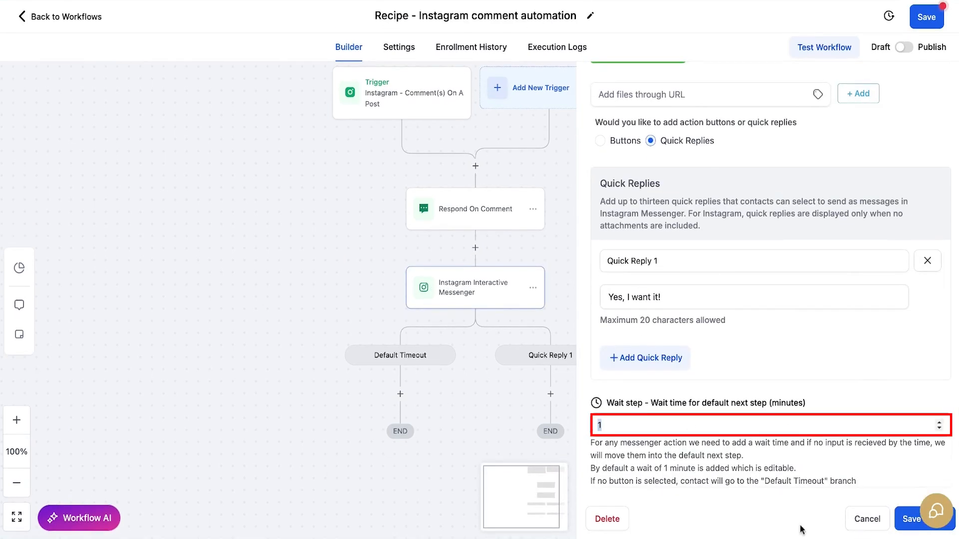
left_click(868, 525)
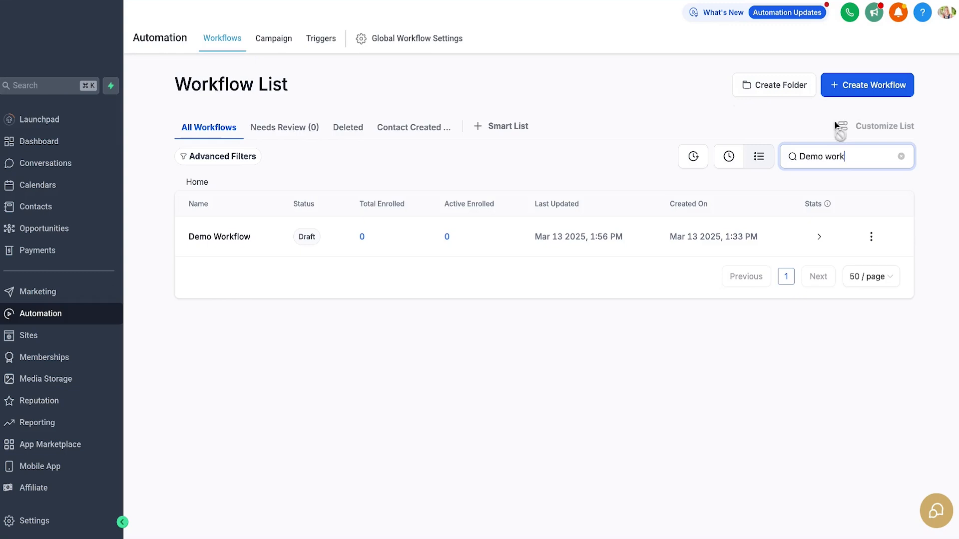
- Start creating another workflow from the workflow list
left_click(871, 93)
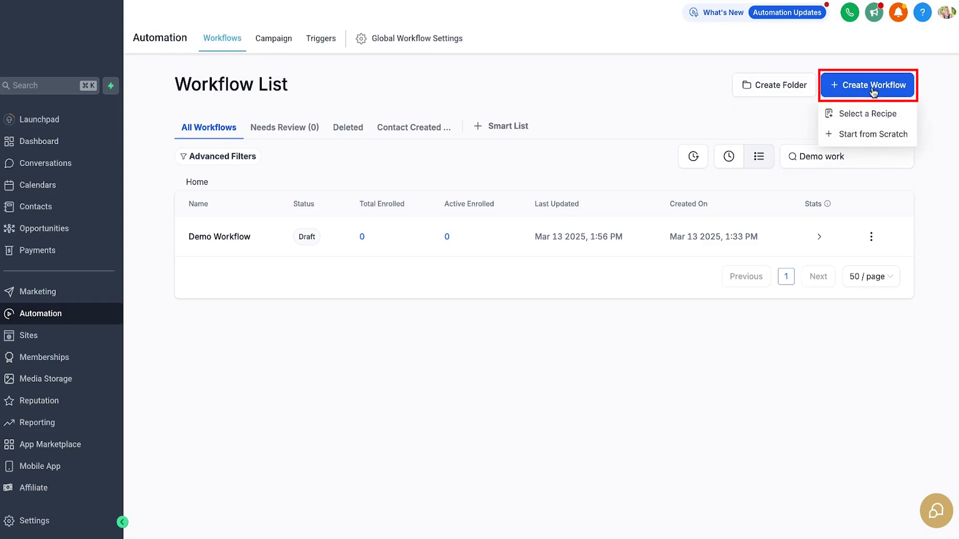